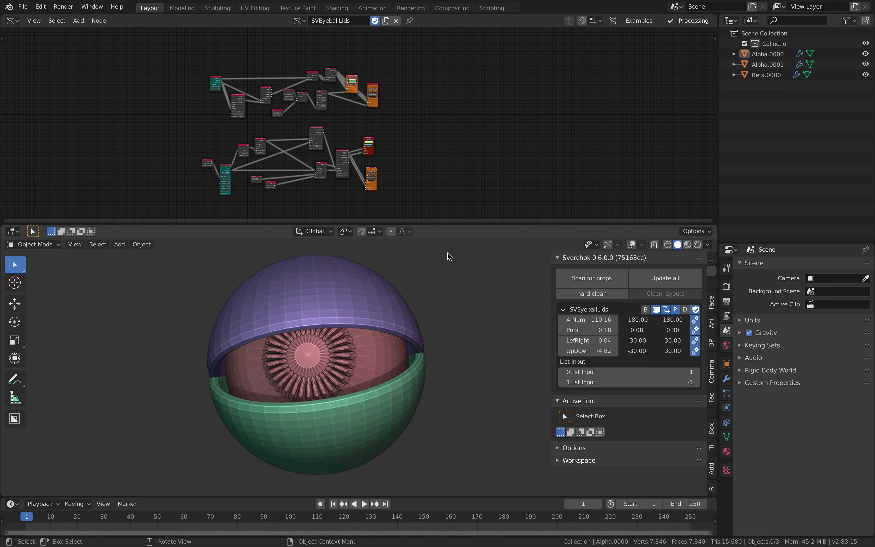
Enlarge the 3D viewport and set A Num to 112.14, Pupil to 0.30, LefRight to 1.12 and UpDown to -3.44
drag(446, 225, 450, 188)
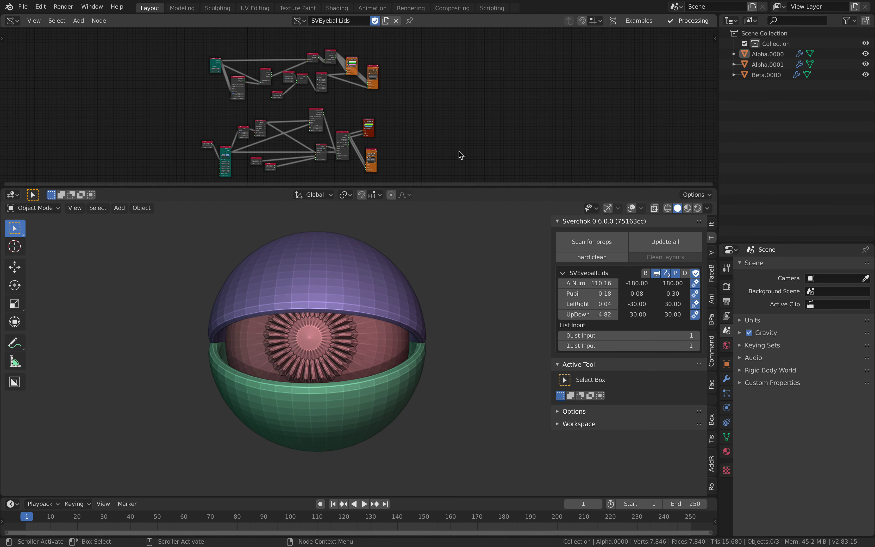
middle_drag(458, 152, 453, 151)
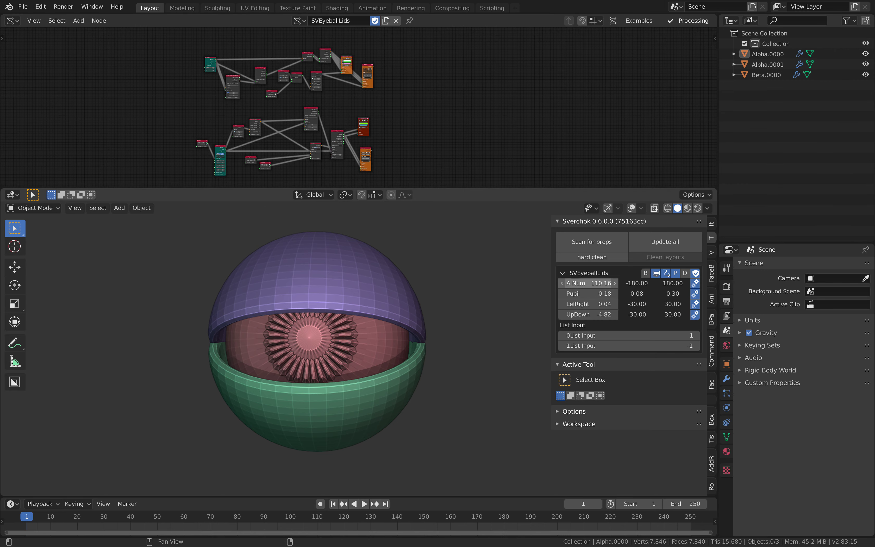
mouse_move(589, 283)
mouse_down()
mouse_move(531, 284)
mouse_move(753, 284)
mouse_move(582, 283)
mouse_move(611, 289)
mouse_move(578, 294)
mouse_up()
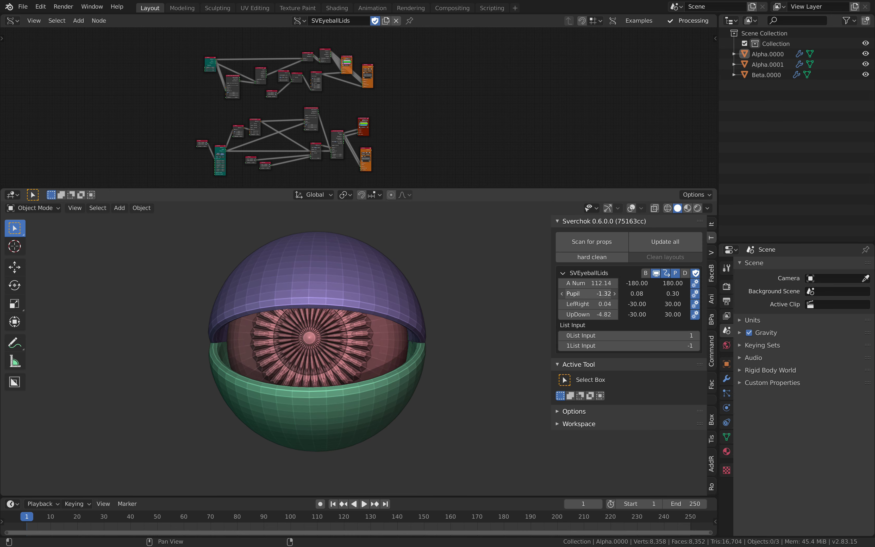
drag(593, 293, 615, 294)
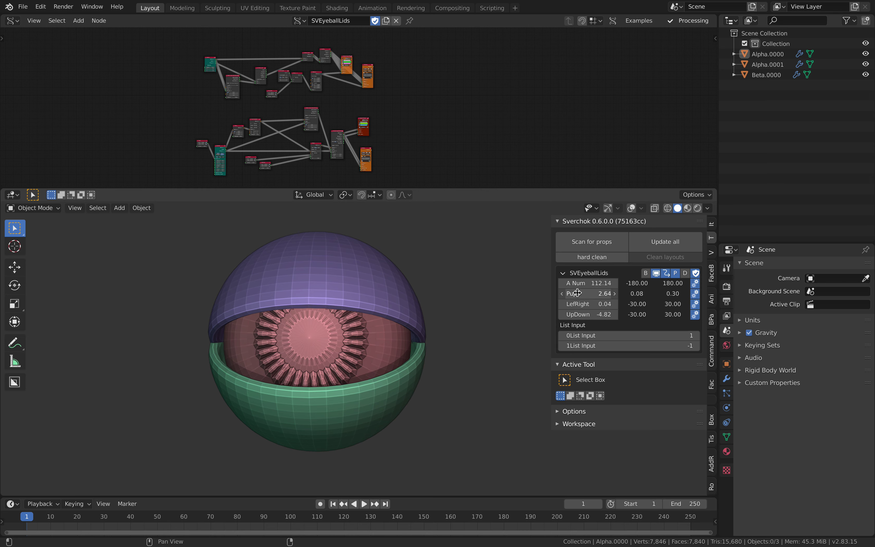
mouse_move(590, 304)
mouse_down()
mouse_move(574, 304)
mouse_move(606, 314)
mouse_move(593, 304)
mouse_move(605, 304)
mouse_up()
middle_drag(416, 315, 443, 290)
middle_drag(444, 231, 280, 279)
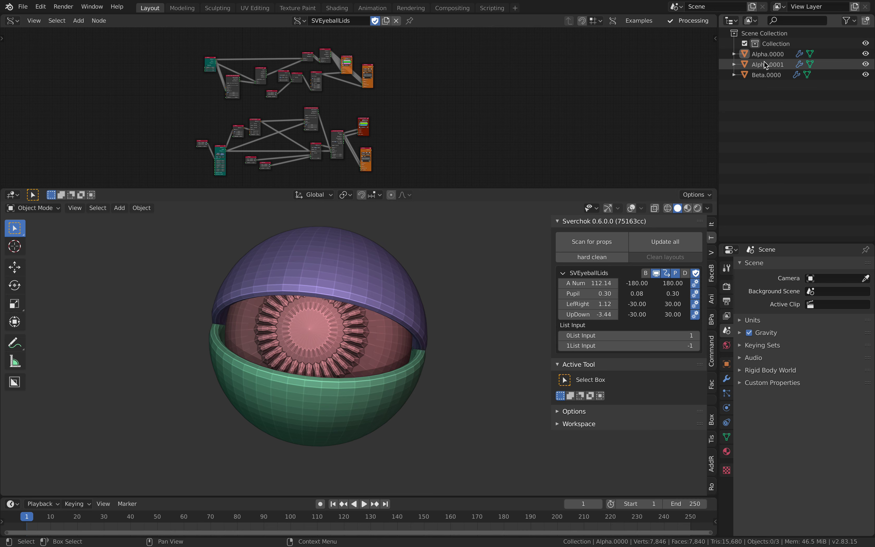
Turn on the viewport overlays with the Beta.0000 object selected, and enlarge the node editor
click(759, 76)
click(632, 209)
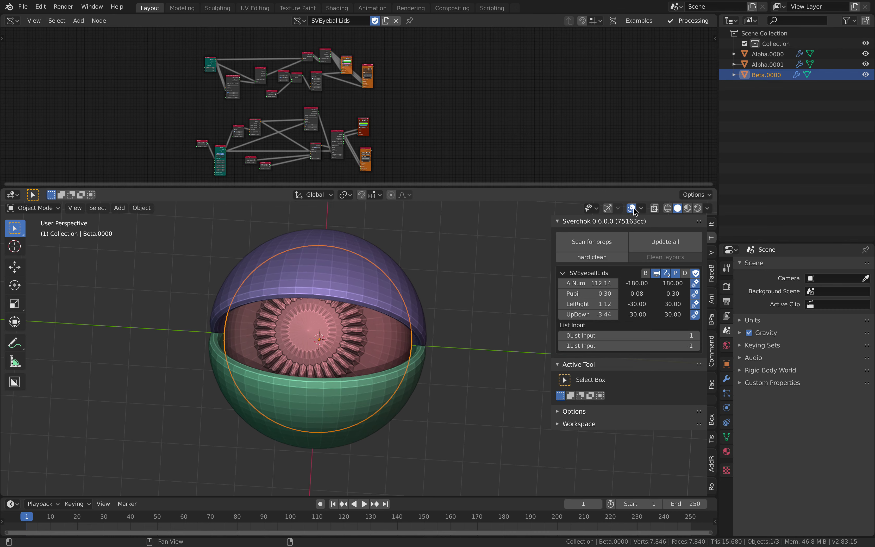
drag(524, 187, 538, 308)
scroll(444, 166, up, 5)
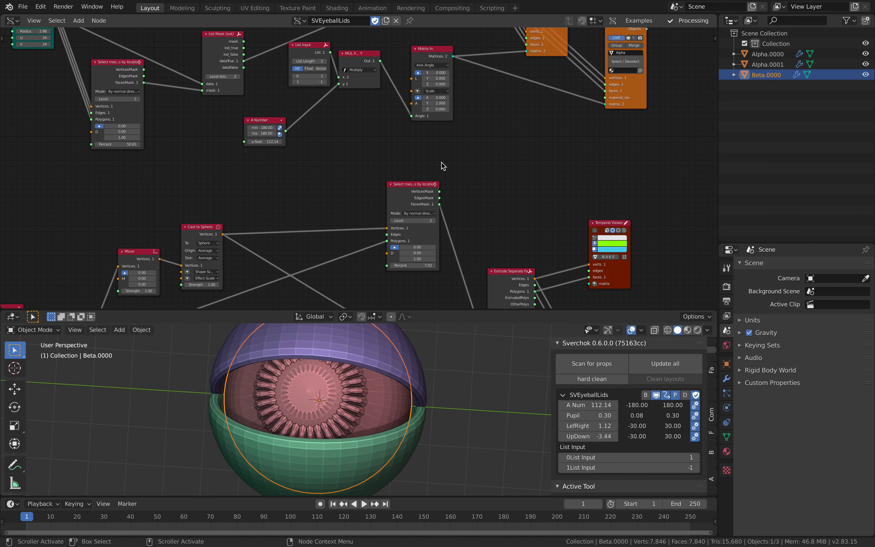
middle_drag(444, 154, 486, 202)
scroll(447, 238, down, 1)
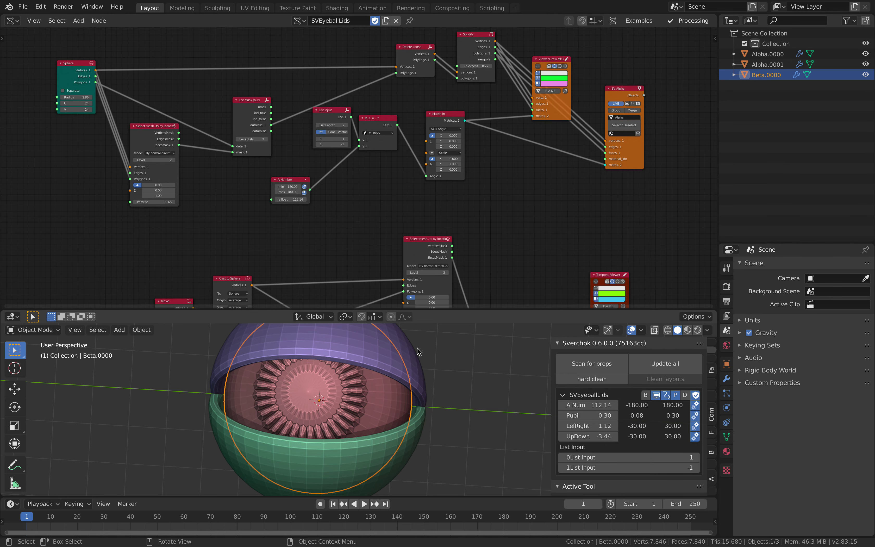
Select the green lower eyelid object in the 3D viewport
click(415, 374)
click(417, 435)
middle_drag(418, 437, 434, 421)
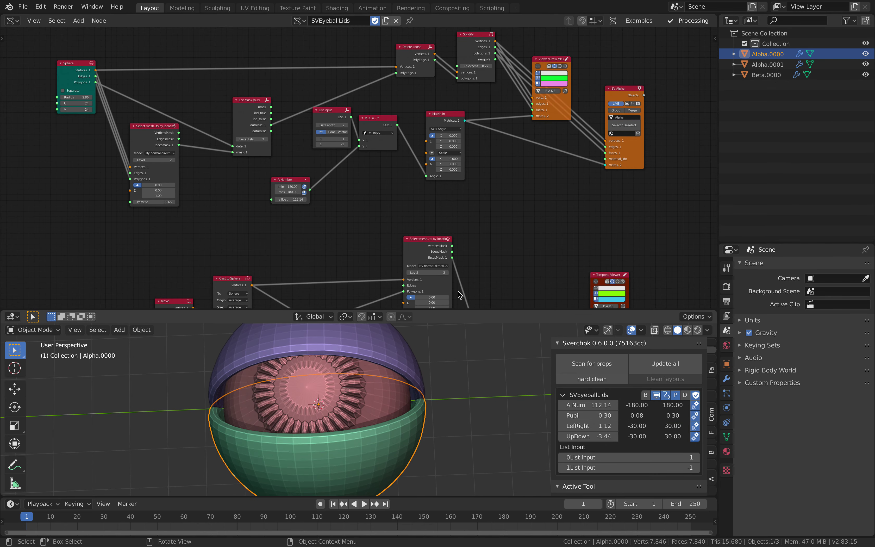
Move the eyelid chain's Sphere node left, then widen and reposition its Select mesh elements by location node
middle_drag(490, 227, 479, 250)
scroll(480, 250, up, 3)
middle_drag(539, 219, 532, 245)
scroll(526, 250, down, 1)
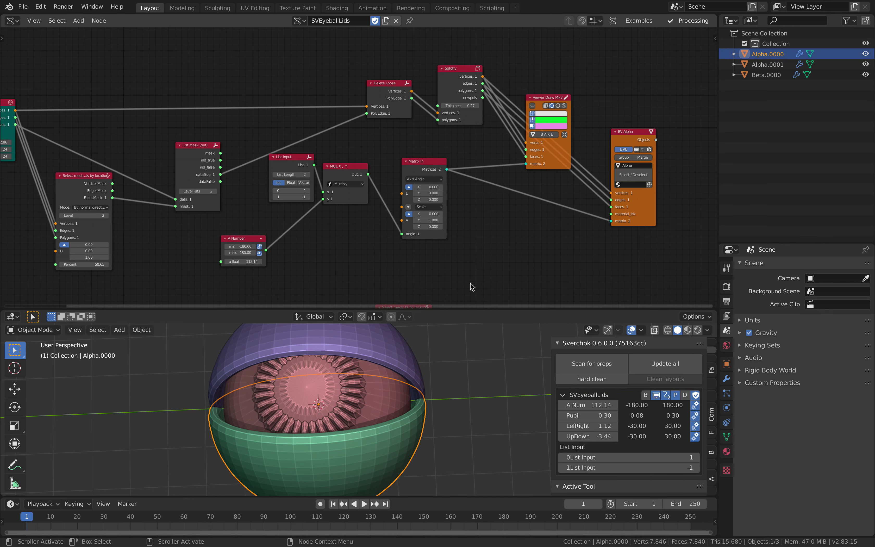
middle_drag(452, 269, 497, 262)
scroll(497, 263, down, 1)
middle_drag(370, 238, 402, 238)
drag(79, 104, 59, 100)
scroll(140, 171, up, 2)
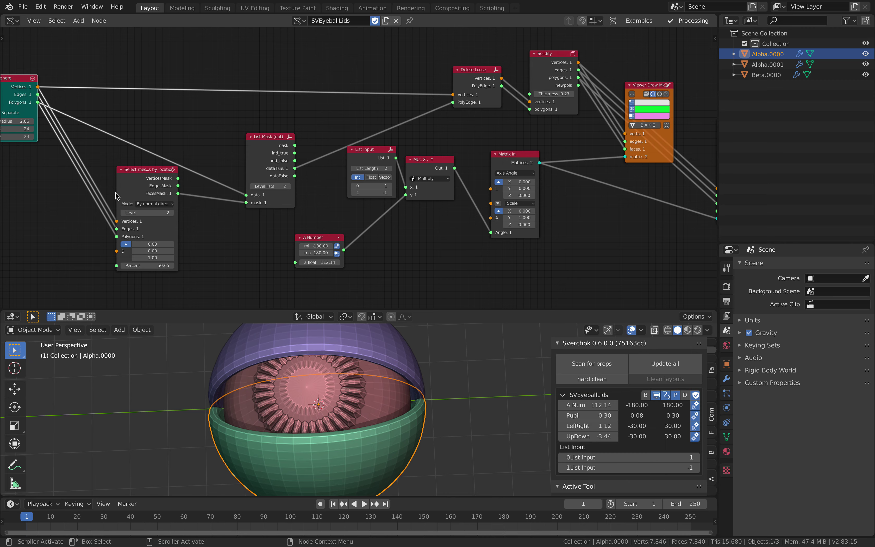
drag(116, 192, 90, 193)
middle_drag(124, 182, 185, 178)
scroll(186, 177, up, 1)
drag(183, 169, 165, 172)
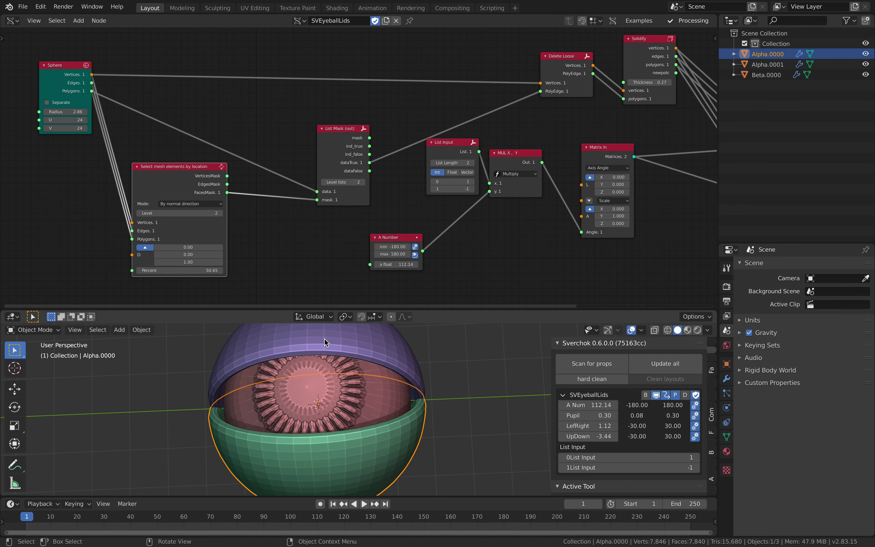
Set Percent to 20 on the eyelid chain's Select mesh elements by location node
mouse_move(359, 376)
middle_down()
mouse_move(361, 386)
mouse_move(364, 367)
middle_up()
mouse_move(419, 361)
middle_down()
mouse_move(421, 348)
mouse_move(419, 356)
middle_up()
middle_drag(297, 256, 309, 225)
scroll(203, 241, up, 1)
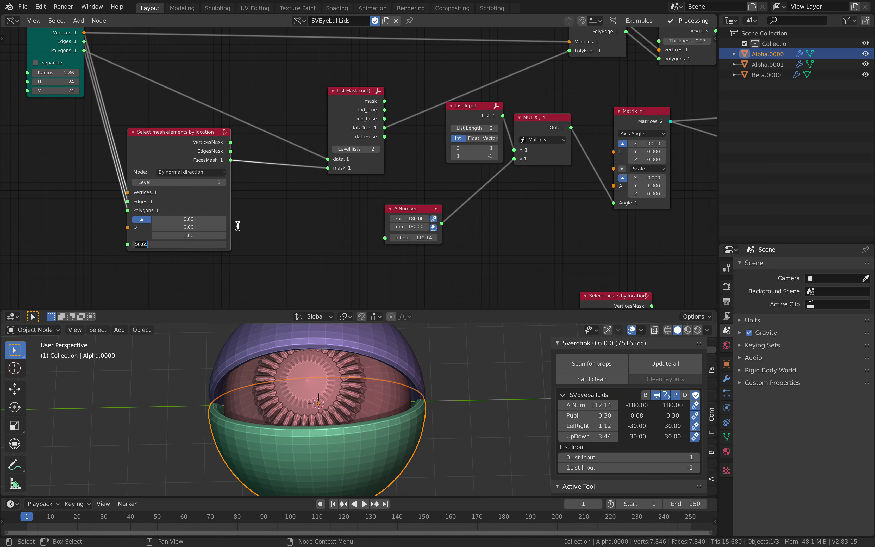
key(Return)
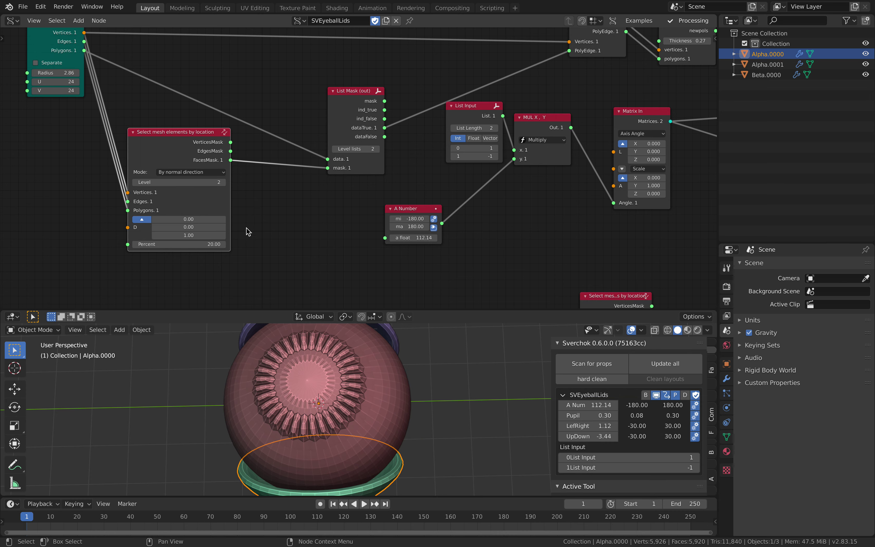
scroll(434, 390, down, 2)
middle_drag(433, 391, 428, 412)
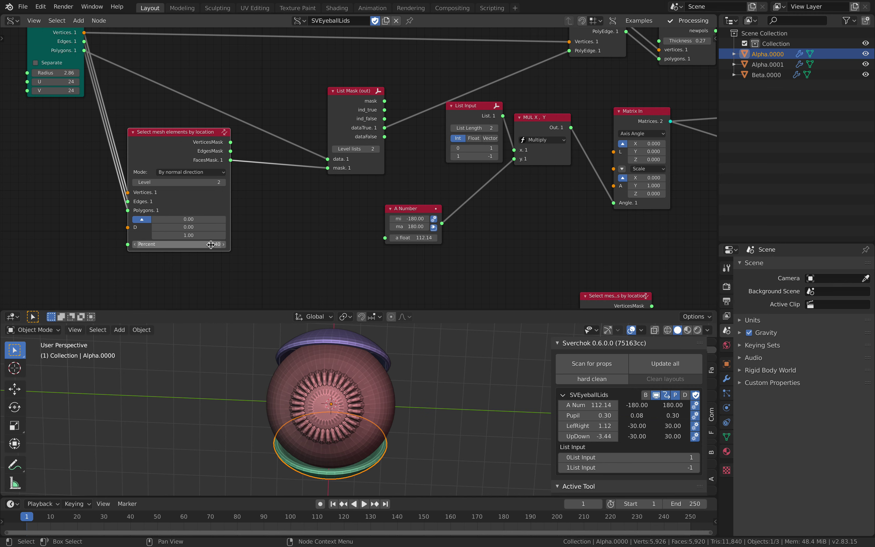
Compare lower Percent values on the eyelid's Select mesh elements by location node and settle on 50
key(Return)
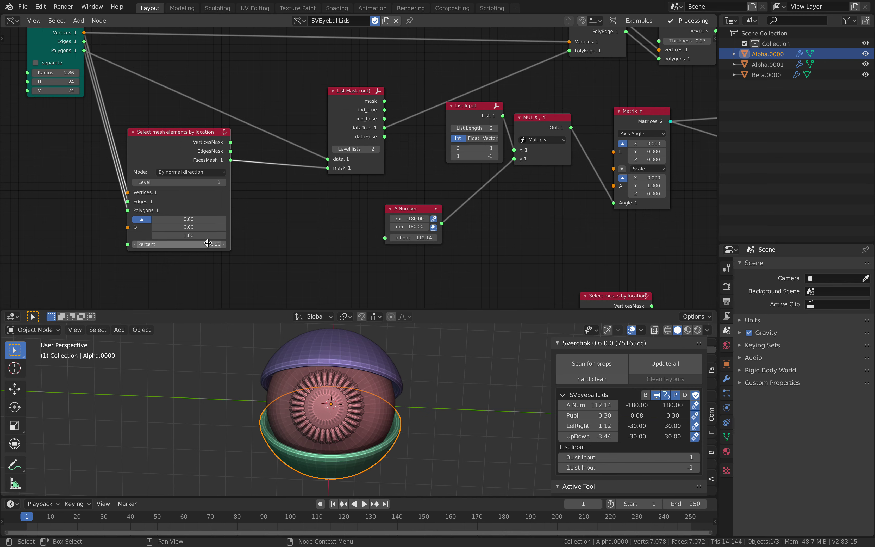
key(Return)
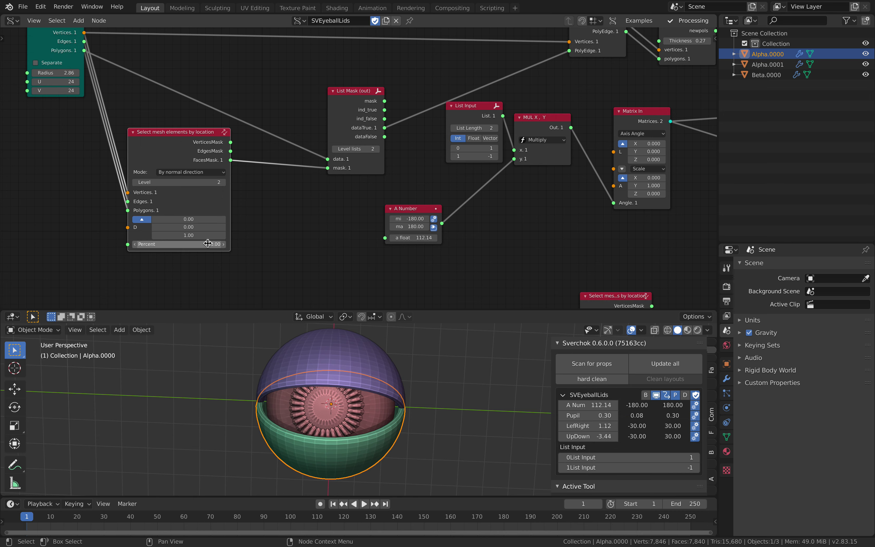
middle_drag(355, 371, 358, 356)
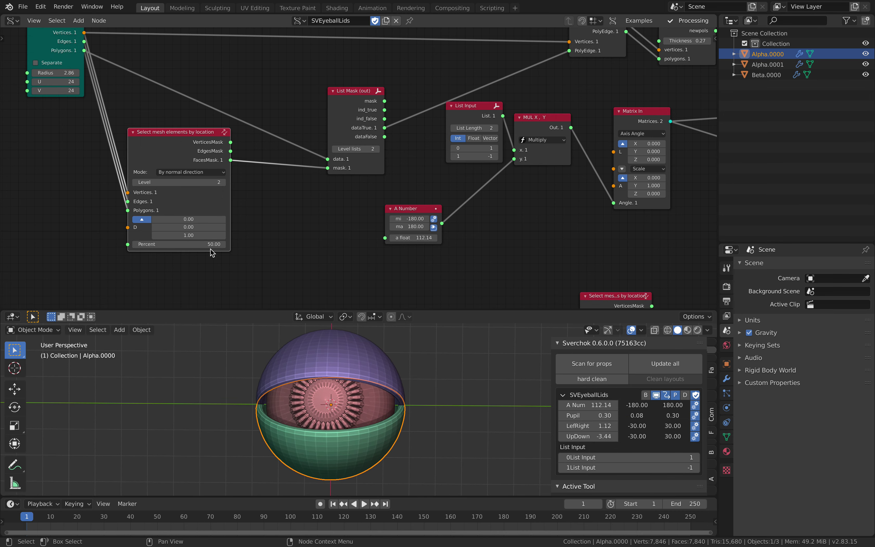
key(Return)
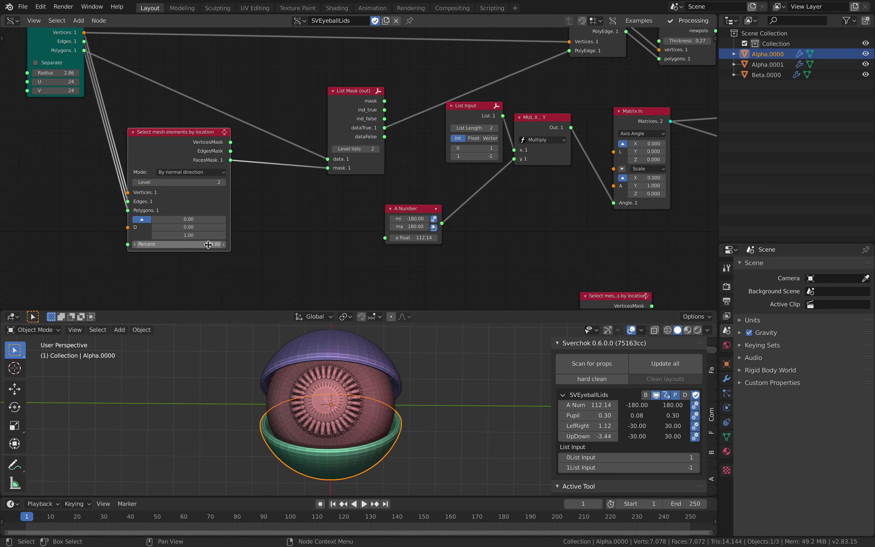
key(Return)
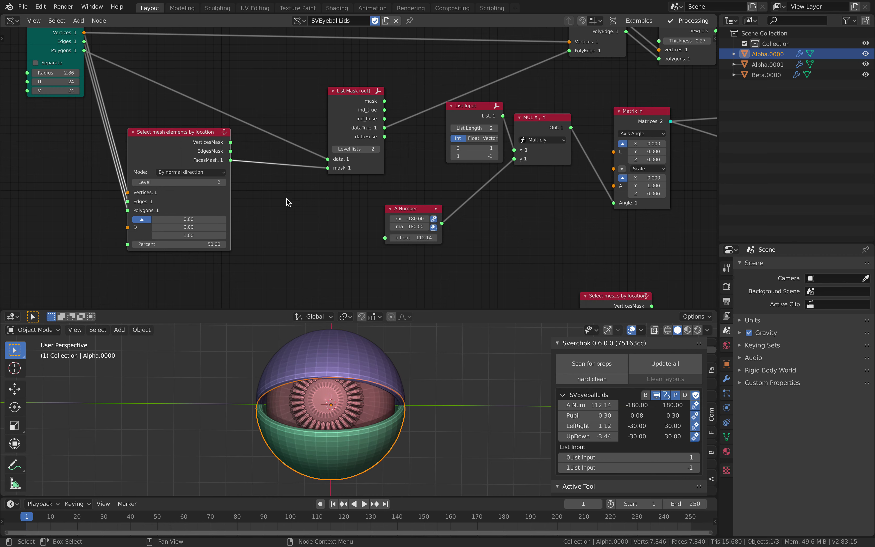
Move the List Mask (out) node closer to the Select mesh elements by location node and adjust both positions
middle_drag(332, 113, 308, 136)
scroll(260, 133, down, 2)
drag(314, 129, 294, 109)
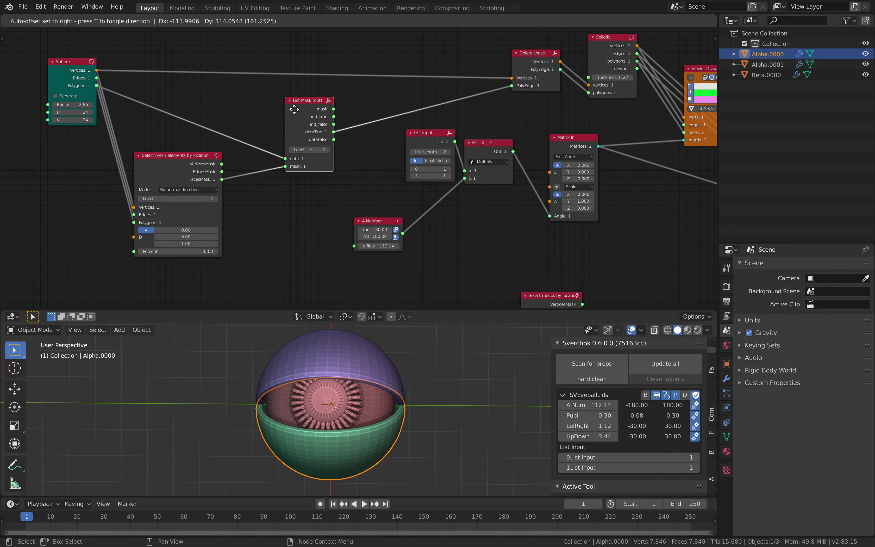
drag(148, 156, 160, 158)
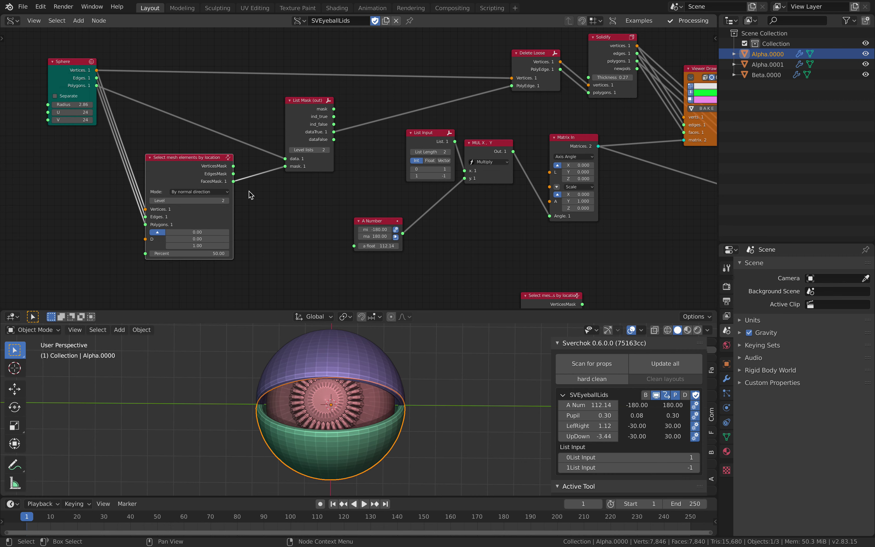
drag(300, 118, 306, 117)
middle_drag(373, 126, 339, 134)
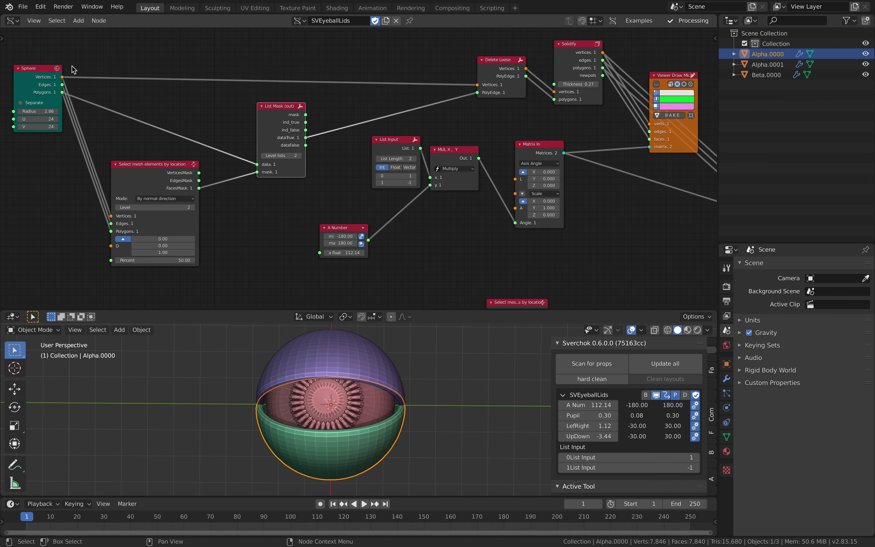
Move the Delete Loose node toward List Mask (out) and shift the Solidify node slightly left
drag(498, 73, 355, 77)
middle_drag(348, 78, 390, 77)
middle_drag(370, 126, 209, 150)
drag(443, 80, 414, 81)
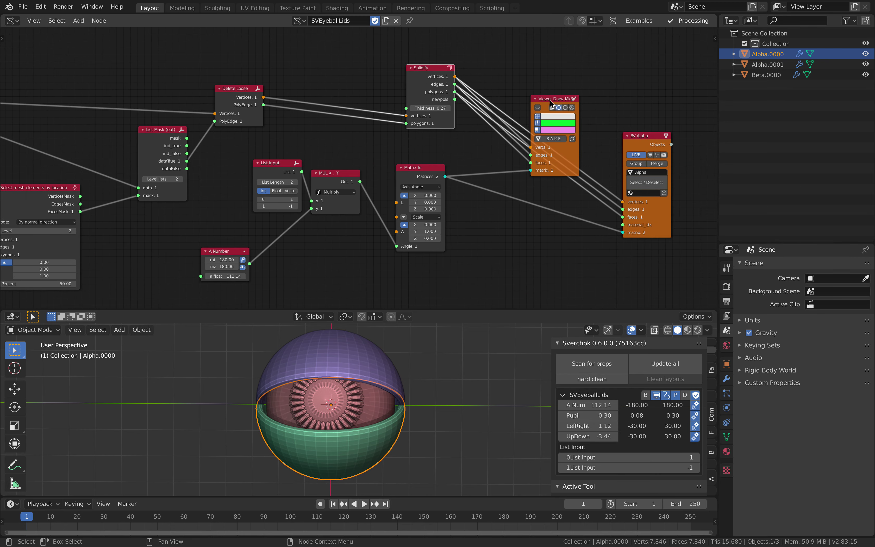
Delete the eyelid chain's Viewer Draw node and move the BV Alpha node closer to Solidify
mouse_move(550, 104)
mouse_down()
mouse_move(556, 66)
mouse_move(570, 56)
mouse_up()
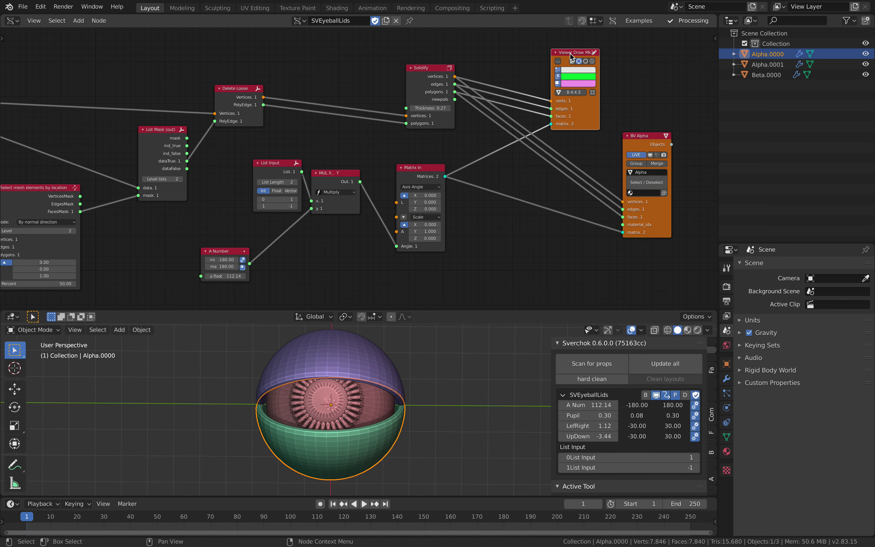
key(x)
mouse_move(663, 135)
mouse_down()
mouse_move(546, 74)
mouse_move(527, 82)
mouse_up()
middle_drag(464, 165, 505, 140)
Arrange the Matrix In, List Input, A Number and Multiply nodes into a compact group
drag(472, 145, 488, 143)
middle_drag(404, 137, 448, 129)
scroll(447, 130, up, 2)
drag(351, 131, 353, 135)
drag(422, 142, 439, 155)
drag(281, 234, 355, 214)
drag(429, 156, 439, 161)
scroll(409, 183, up, 2)
middle_drag(408, 184, 404, 175)
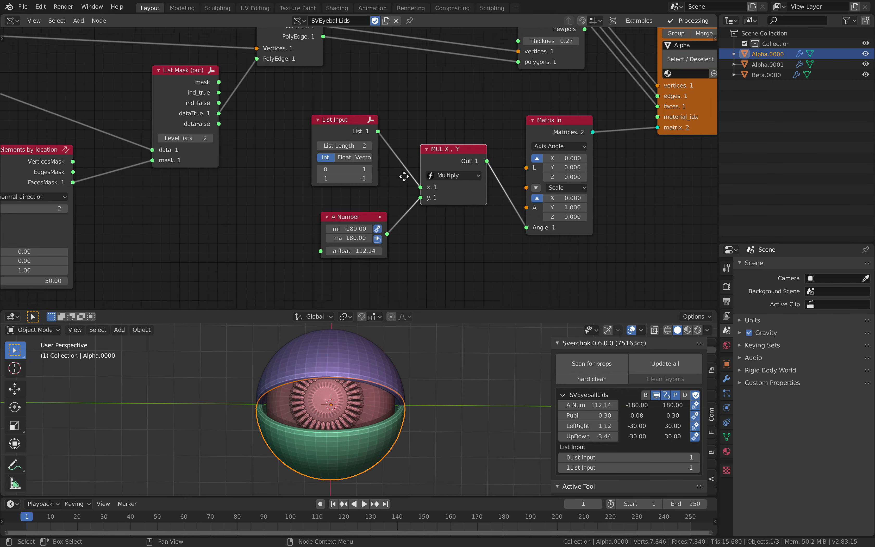
scroll(390, 184, up, 1)
drag(353, 217, 338, 216)
drag(448, 156, 432, 154)
Set the A Number node's float value to 111.90 and nudge the Multiply node slightly lower
middle_drag(419, 175, 425, 132)
mouse_move(346, 210)
mouse_down()
mouse_move(370, 209)
mouse_move(290, 209)
mouse_move(386, 210)
mouse_move(351, 209)
mouse_up()
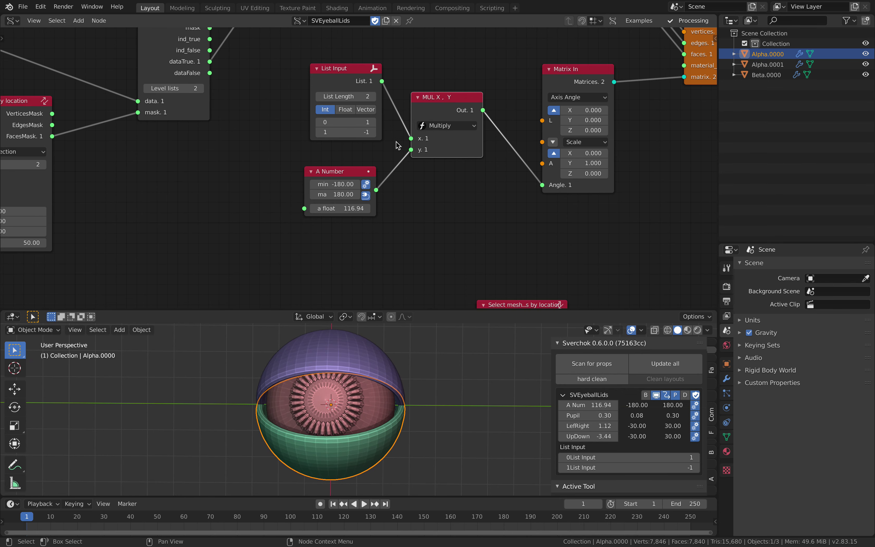
drag(449, 141, 451, 147)
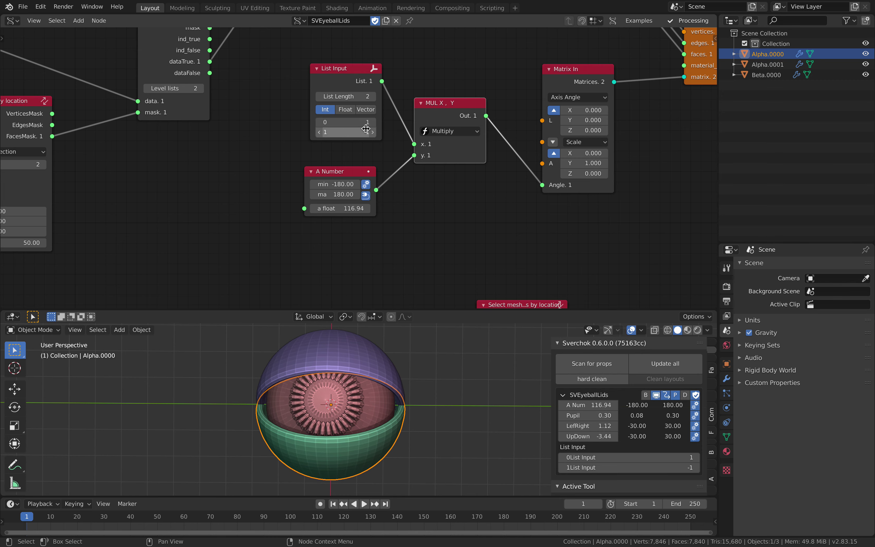
middle_drag(462, 158, 431, 156)
mouse_move(330, 205)
mouse_down()
mouse_move(255, 205)
mouse_move(323, 205)
mouse_move(316, 205)
mouse_up()
middle_drag(427, 179, 316, 206)
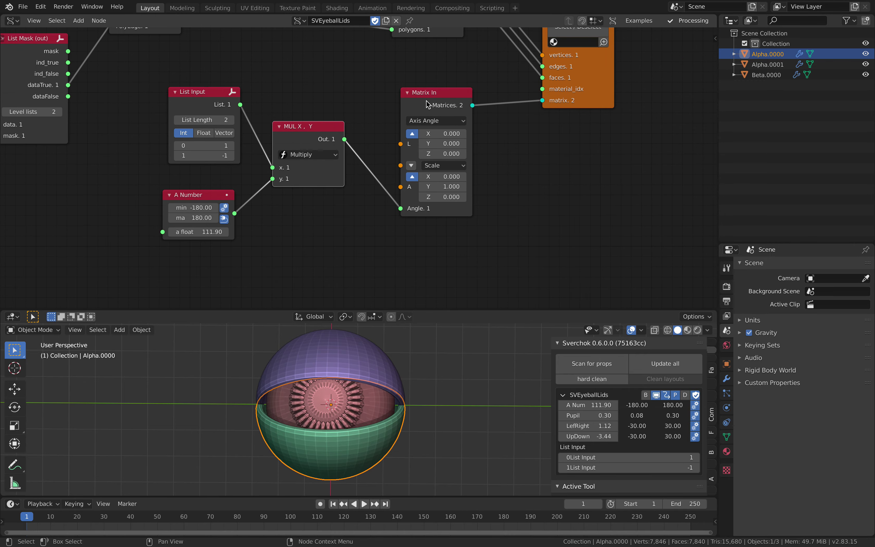
Reposition the Matrix In node and move the BV Alpha node farther right to space out their links
drag(425, 101, 435, 114)
scroll(464, 122, down, 2)
middle_drag(465, 122, 377, 195)
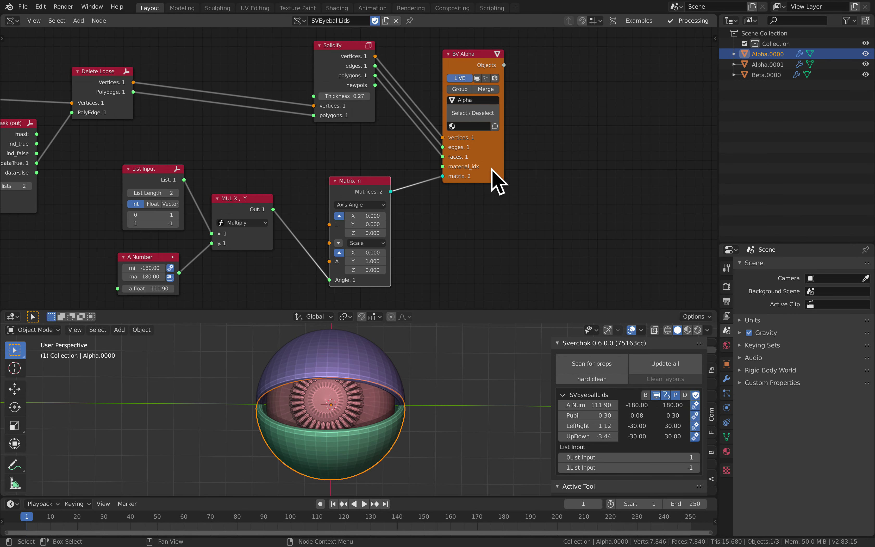
drag(491, 168, 513, 153)
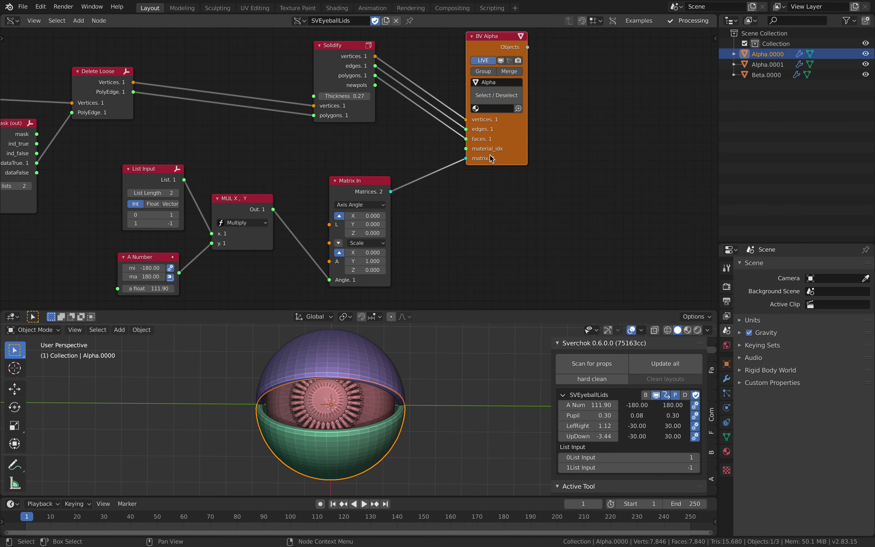
middle_drag(490, 166, 458, 172)
drag(478, 152, 503, 159)
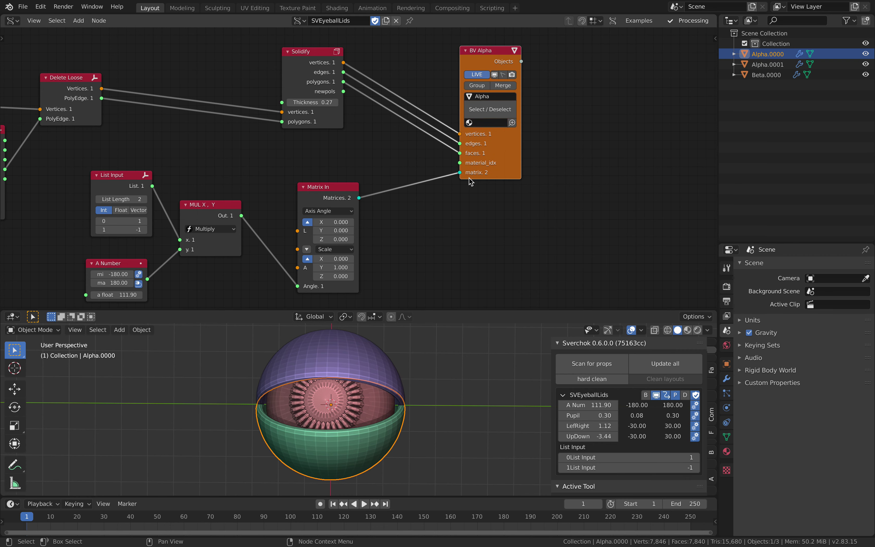
Add a Matrix Apply node to the right of the BV Alpha node and select the Solidify node
scroll(460, 173, up, 1)
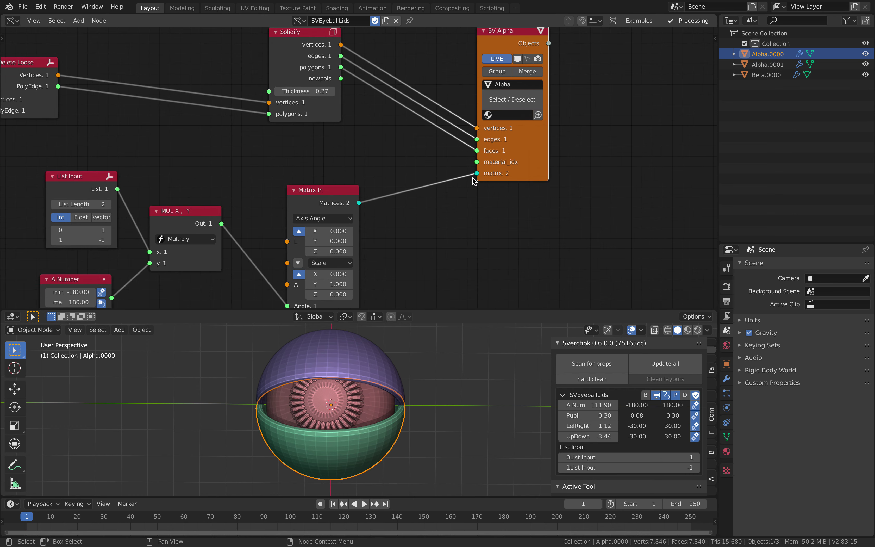
scroll(481, 178, down, 1)
key(alt+space)
text(appl)
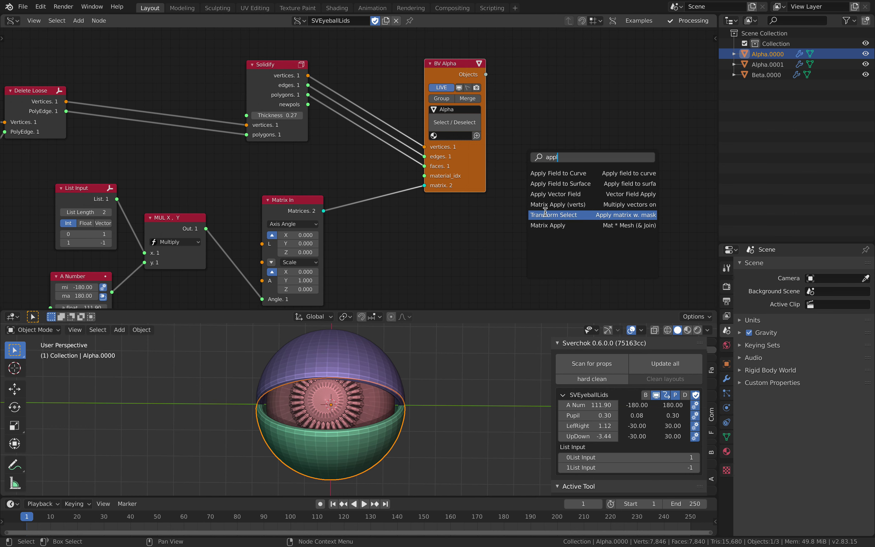
click(547, 225)
click(553, 202)
click(289, 65)
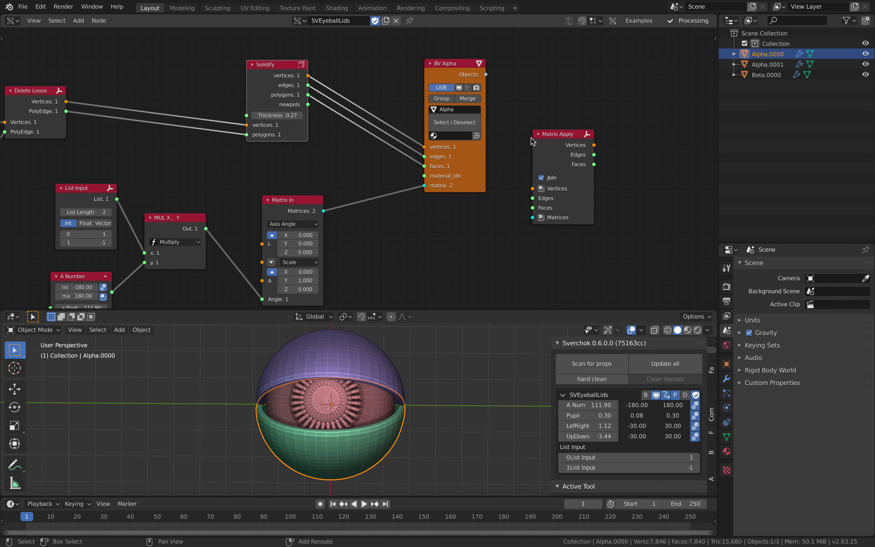
Link Solidify's vertices, edges and polygons and the Matrix In node's matrices to the matching Matrix Apply inputs
shift+click(546, 135)
key(f)
key(f)
key(f)
click(551, 97)
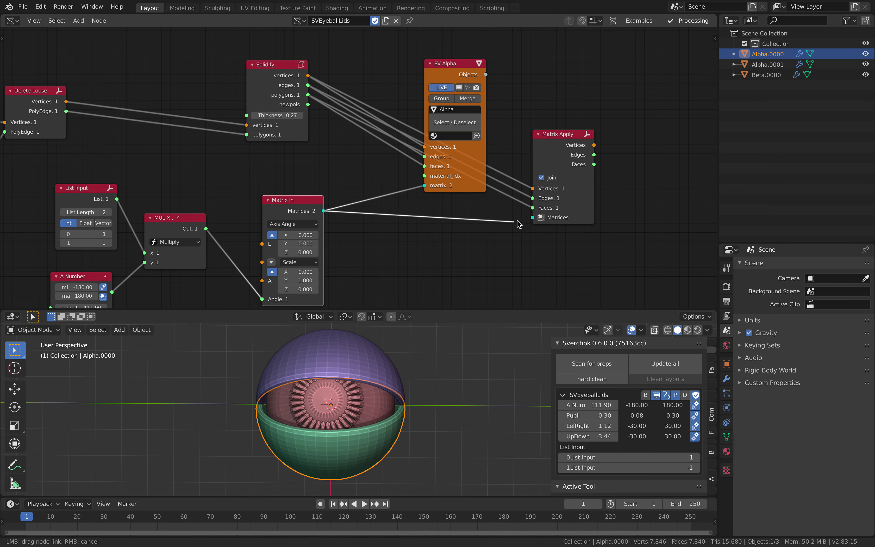
drag(532, 219, 532, 218)
Route Matrix Apply's vertices, edges and faces into BV Alpha, detach BV Alpha's matrix link, and place Matrix Apply between Solidify and BV Alpha
drag(563, 135, 403, 209)
drag(472, 160, 501, 143)
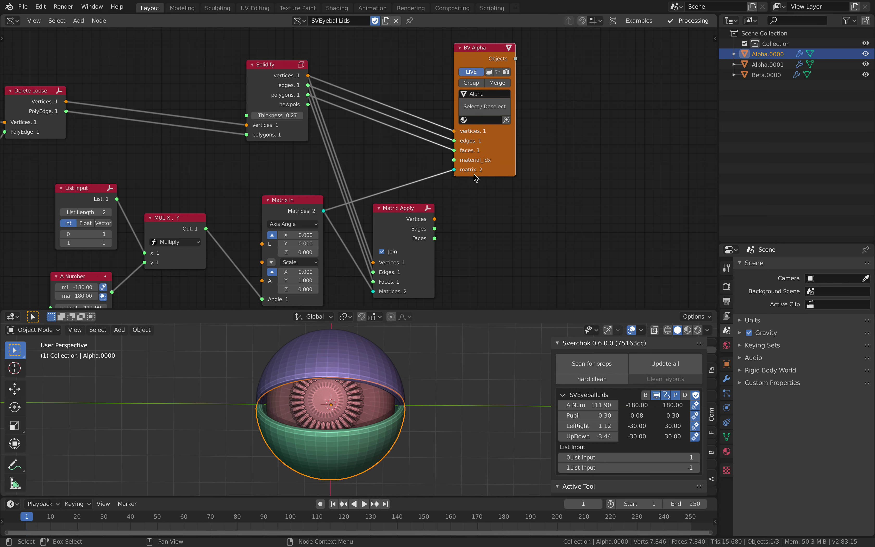
drag(474, 174, 401, 162)
shift+click(501, 170)
key(f)
click(509, 220)
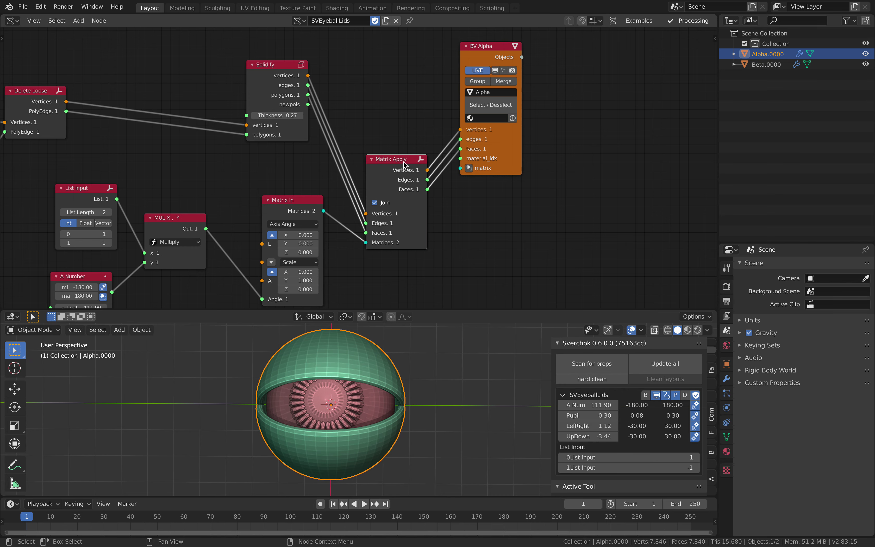
drag(408, 163, 412, 93)
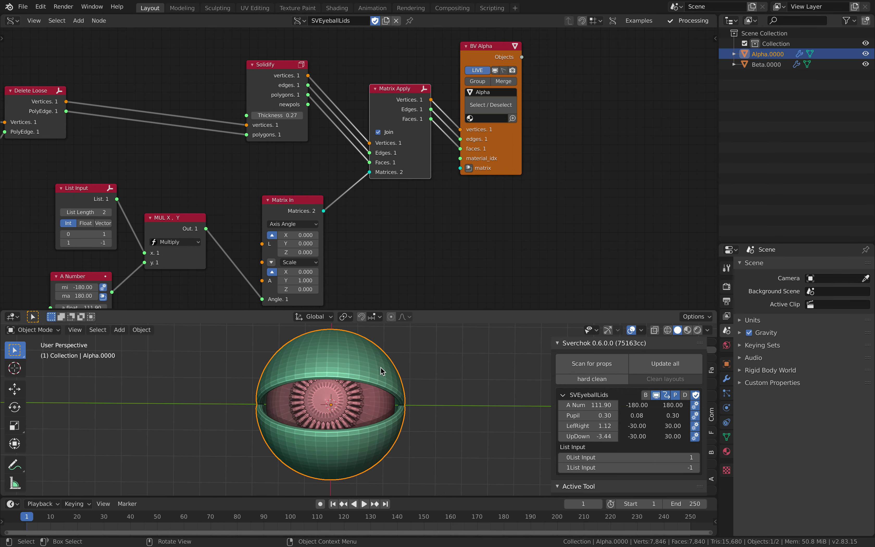
middle_drag(446, 231, 449, 238)
drag(496, 166, 493, 171)
Save the current file, and save a new version as eyeball_009.blend
click(29, 7)
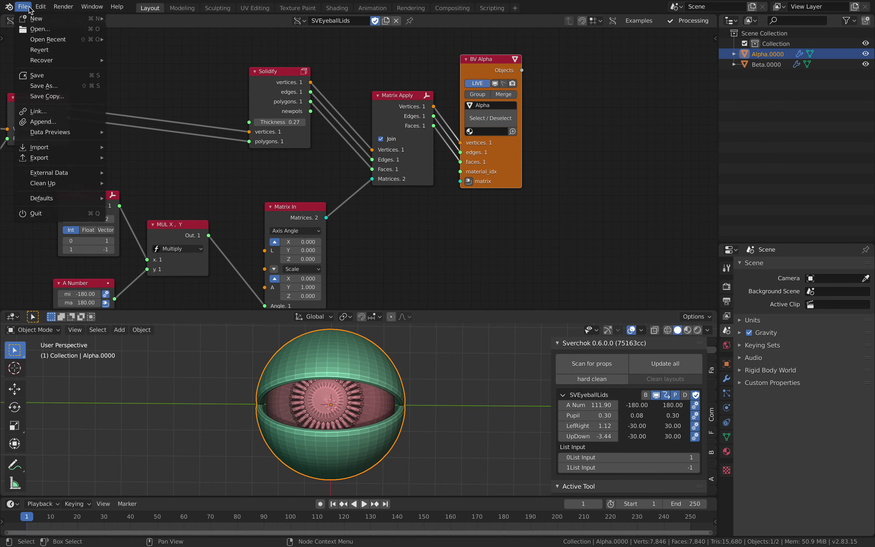
click(37, 76)
click(24, 7)
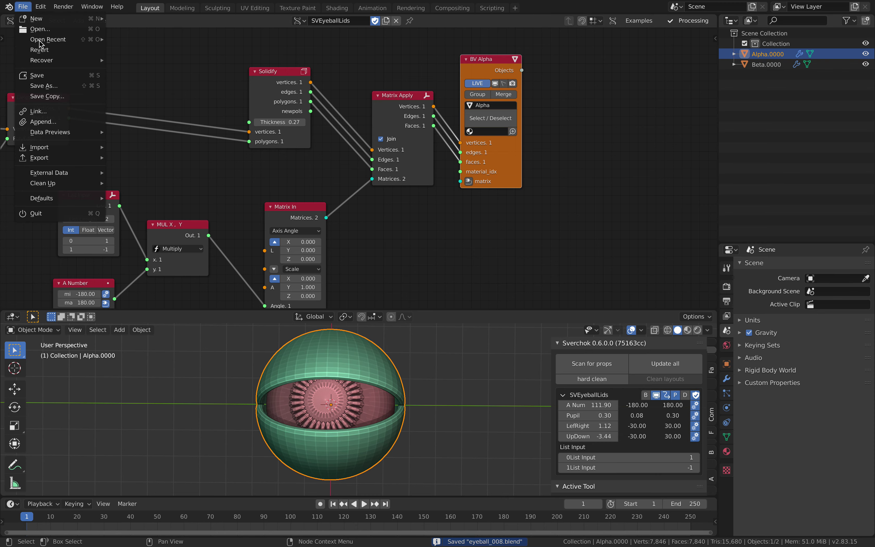
click(48, 87)
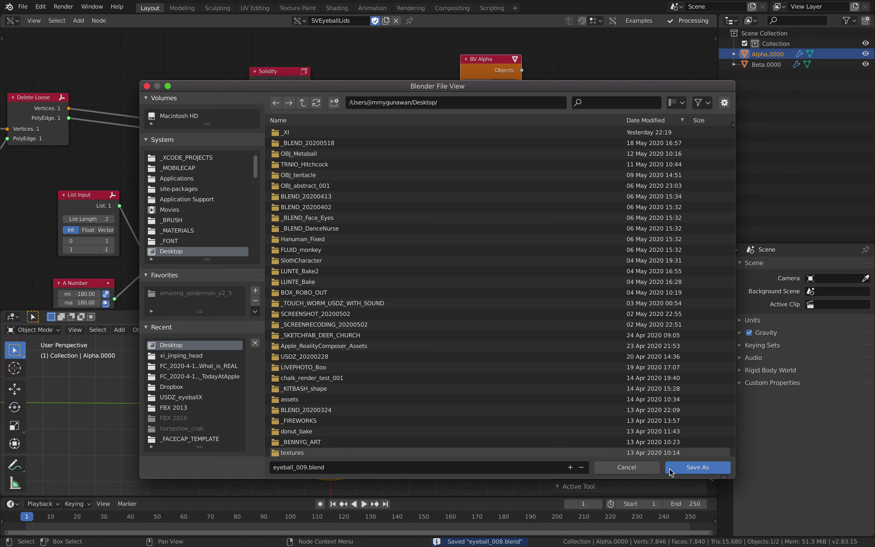
click(670, 469)
Shift BV Alpha aside and add a new Matrix In node connected to its matrix input
middle_drag(489, 293, 496, 290)
drag(506, 175, 529, 188)
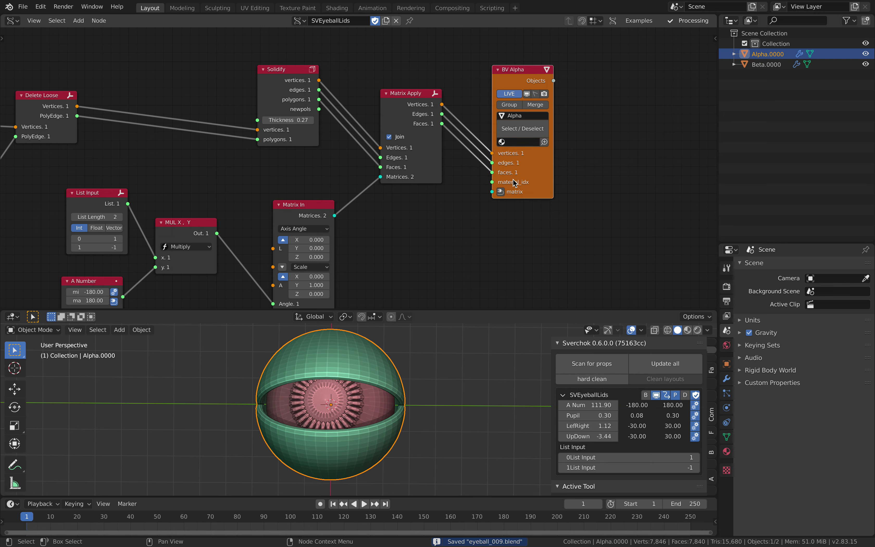
click(501, 192)
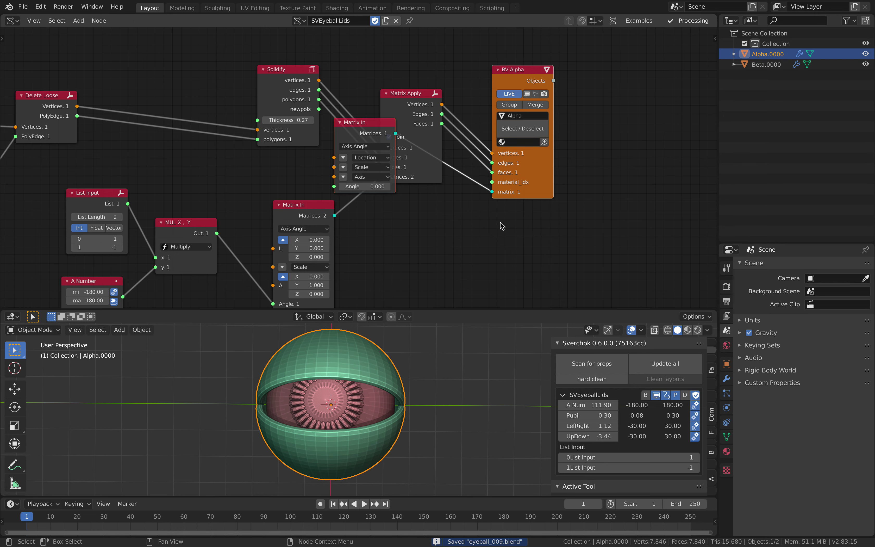
Place the new Matrix In node below Matrix Apply, expose its location vector and set X to 0.540
drag(357, 123, 445, 202)
middle_drag(461, 207, 450, 173)
drag(528, 113, 556, 112)
click(418, 203)
mouse_move(442, 202)
mouse_down()
mouse_move(428, 202)
mouse_move(447, 202)
mouse_up()
Move BV Alpha well to the right of Matrix Apply and place its Matrix In node in the gap below
scroll(535, 198, down, 2)
middle_drag(535, 197, 453, 191)
drag(449, 126, 582, 118)
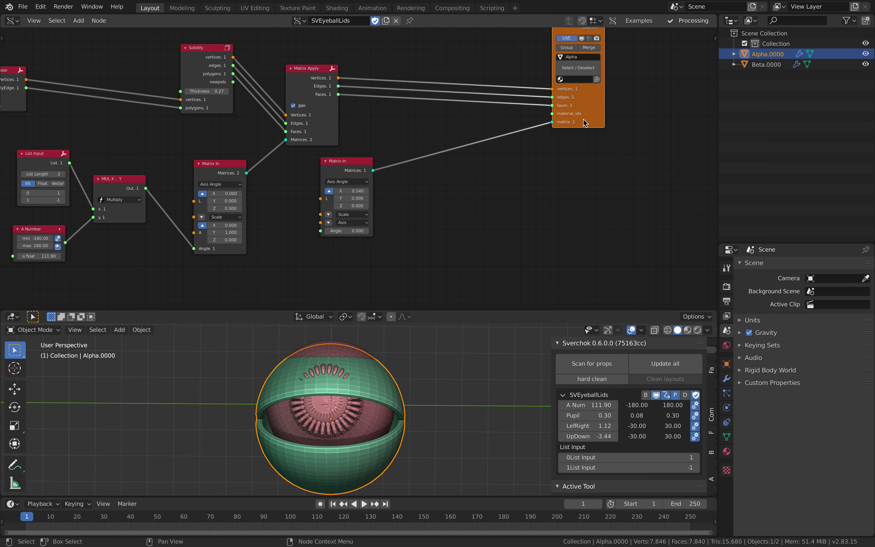
drag(364, 171, 461, 215)
Reset the location of BV Alpha's Matrix In node to 0.000 on all axes
scroll(447, 229, down, 5)
middle_drag(448, 253, 426, 156)
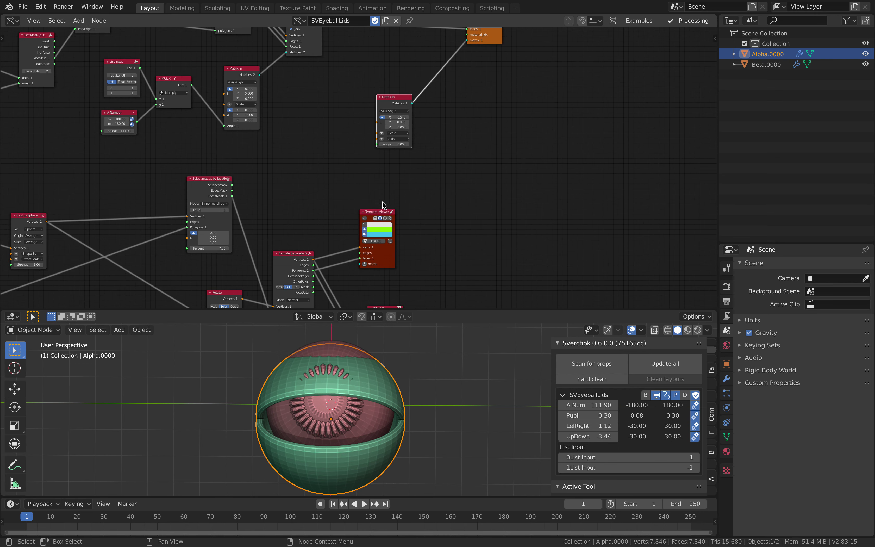
scroll(403, 144, up, 1)
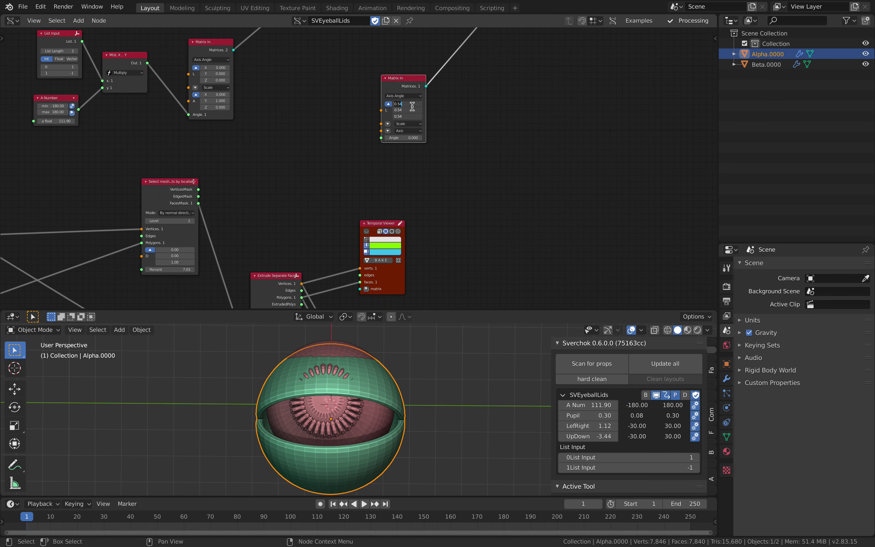
key(Return)
Delete the Temporal Viewer node attached to the Extrude Separate Faces node
click(428, 217)
middle_drag(427, 218, 465, 171)
drag(419, 177, 431, 171)
key(x)
Move the BV Beta node to the right of Extrude Separate Faces, beneath the BV Alpha node
middle_drag(438, 211, 463, 112)
drag(454, 200, 542, 97)
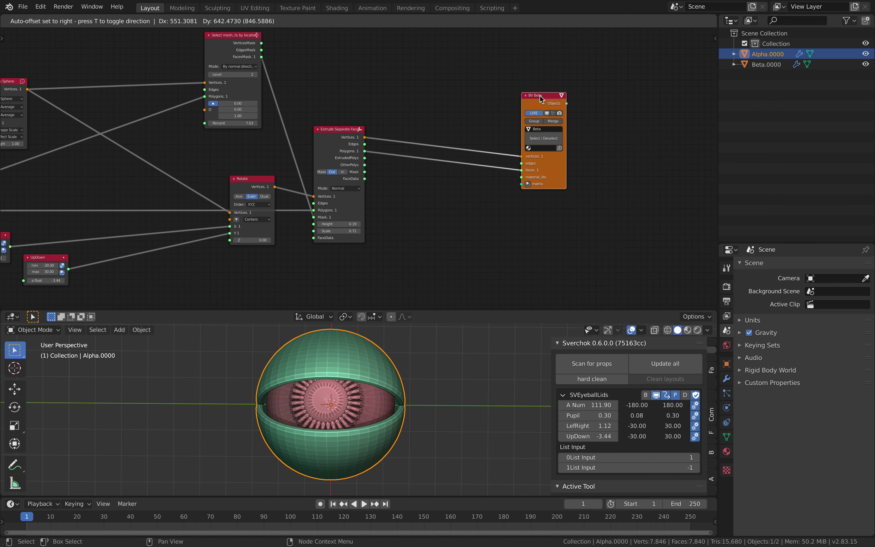
middle_drag(527, 148, 438, 247)
scroll(437, 247, down, 1)
drag(445, 211, 517, 162)
middle_drag(473, 135, 455, 196)
scroll(456, 196, down, 1)
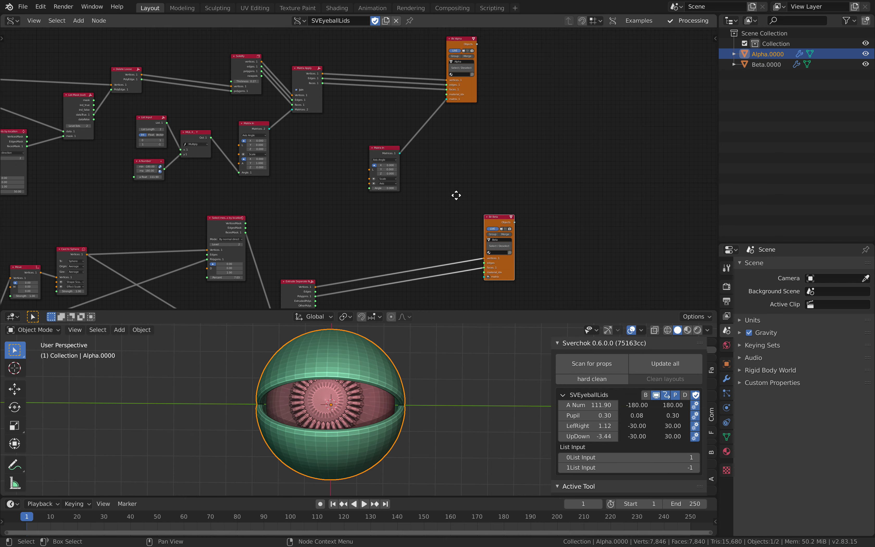
Reposition BV Alpha's Matrix In node and link its matrices output to BV Beta's matrix input as well
drag(387, 145, 379, 150)
middle_drag(396, 182, 399, 172)
scroll(398, 161, up, 1)
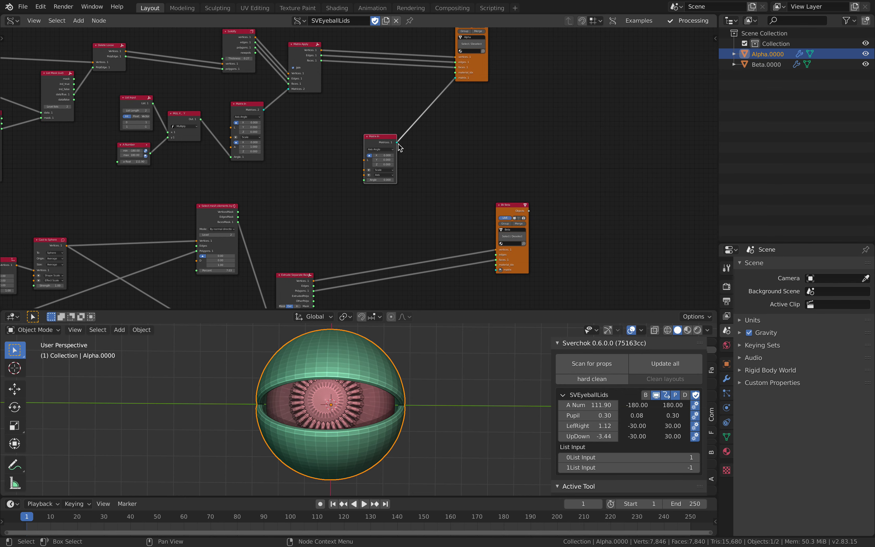
scroll(424, 173, up, 2)
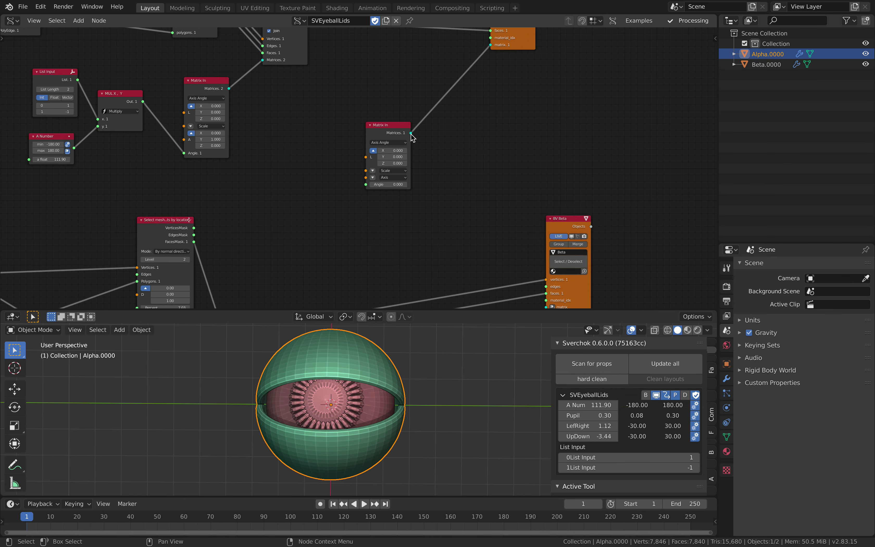
middle_drag(424, 151, 414, 114)
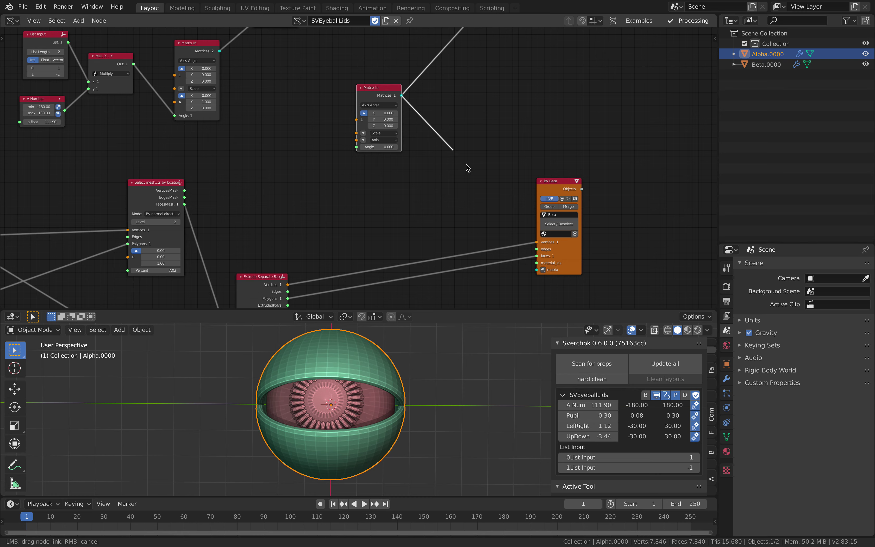
drag(468, 168, 545, 268)
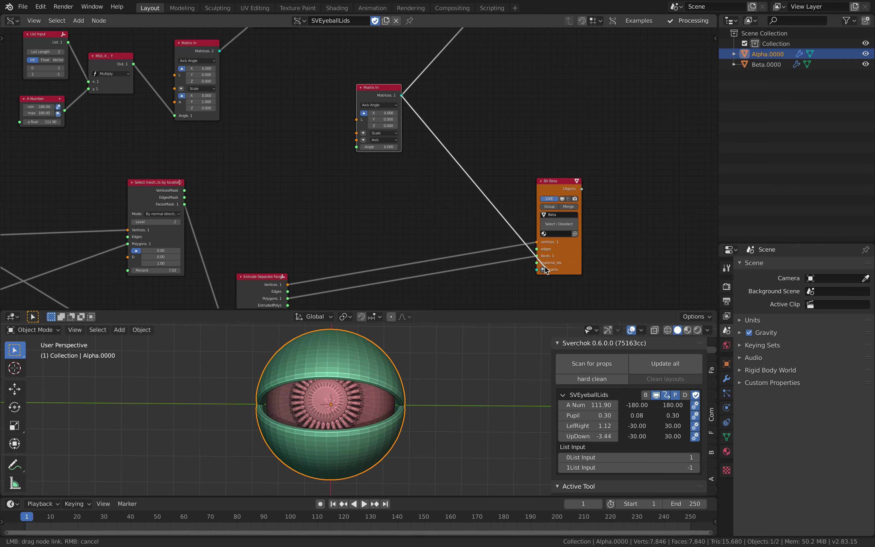
Save the project as a new version named eyeball_010.blend
click(23, 7)
click(40, 82)
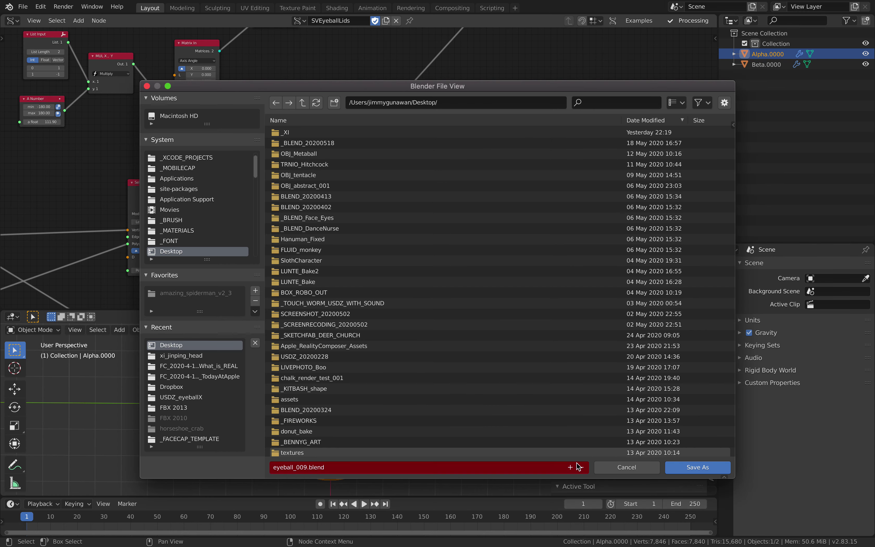
click(687, 467)
Select the Beta.0000 eyeball object in the 3D viewport
scroll(400, 273, down, 10)
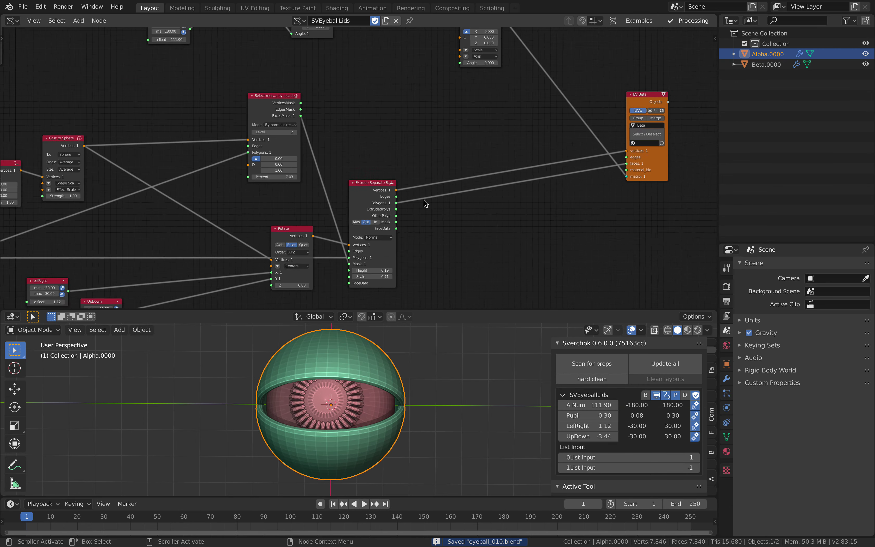
middle_drag(382, 400, 403, 404)
click(362, 392)
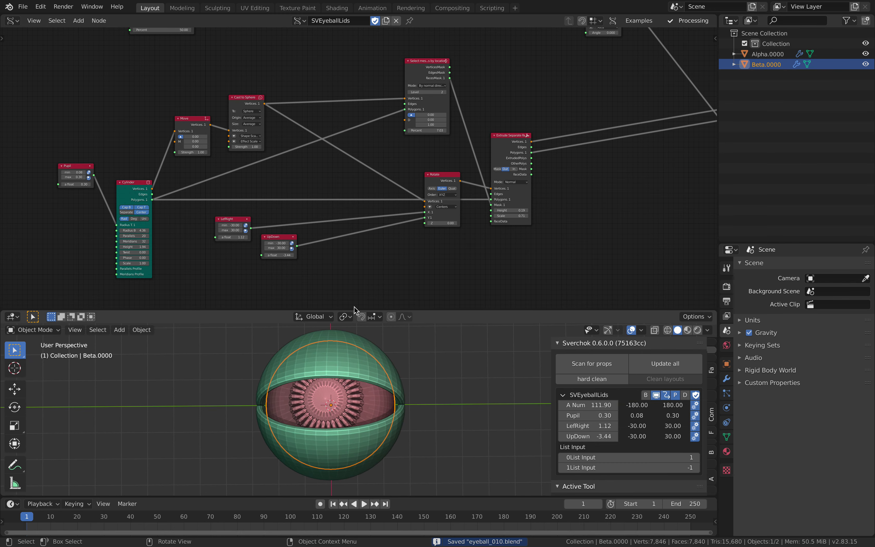
Move the Pupil and Cylinder nodes up and away from the Move node
middle_drag(257, 196, 348, 172)
scroll(347, 172, up, 3)
middle_drag(215, 158, 349, 188)
scroll(350, 189, up, 4)
drag(221, 159, 184, 137)
drag(309, 188, 280, 89)
middle_drag(288, 104, 261, 124)
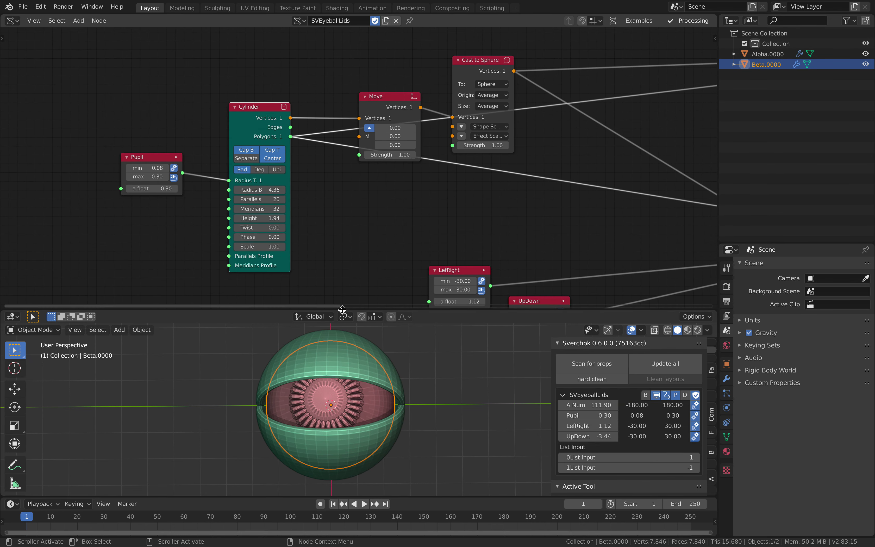
Isolate the Beta.0000 eyeball in local view and examine its shape from the side
middle_drag(357, 362, 353, 393)
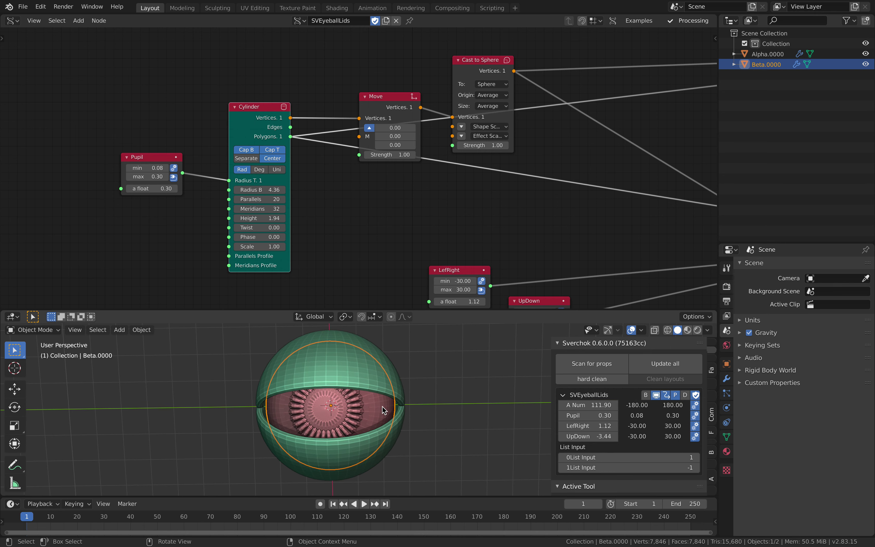
middle_drag(382, 406, 387, 373)
key(KP_Divide)
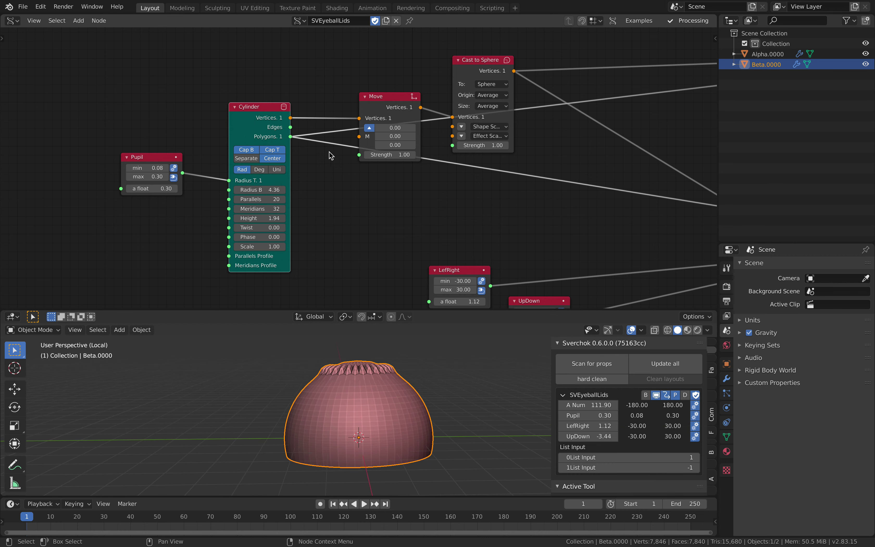
Rearrange the Cylinder, Move, Cast to Sphere and Pupil nodes so the eyeball chain reads clearly from left to right
drag(260, 114, 253, 118)
drag(400, 99, 365, 64)
middle_drag(363, 78, 332, 122)
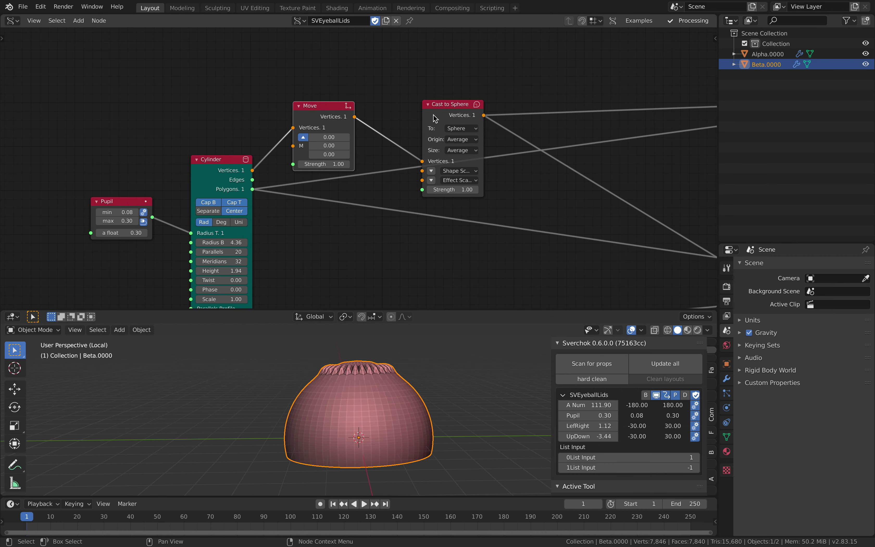
drag(443, 108, 404, 63)
drag(327, 106, 315, 100)
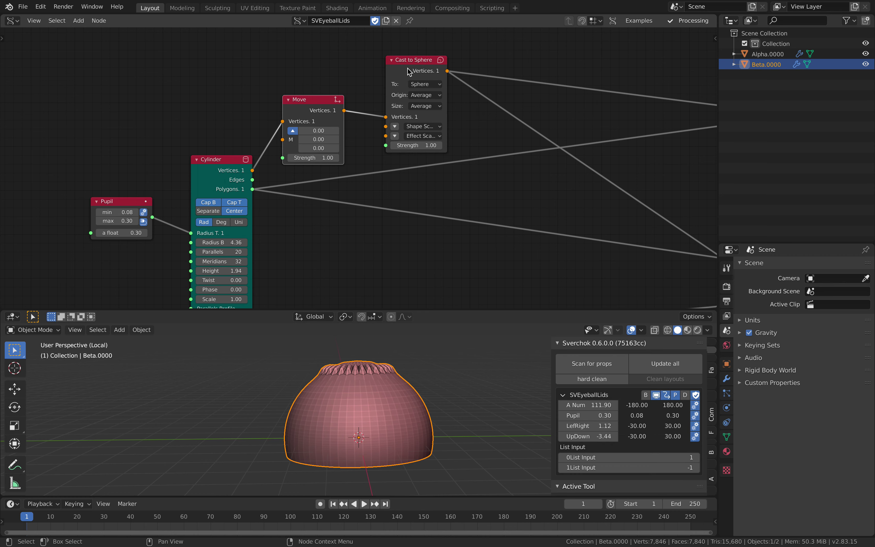
drag(398, 58, 396, 57)
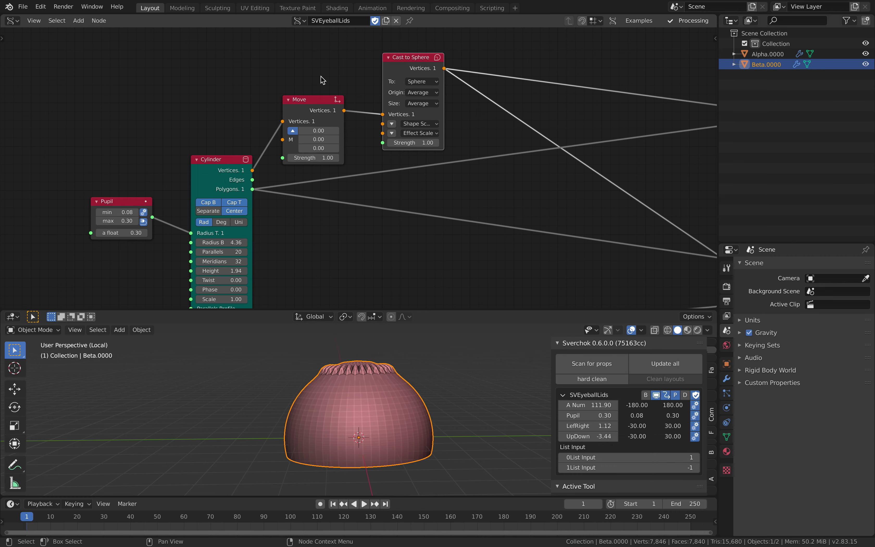
scroll(318, 144, down, 1)
middle_drag(278, 188, 255, 138)
drag(115, 150, 111, 157)
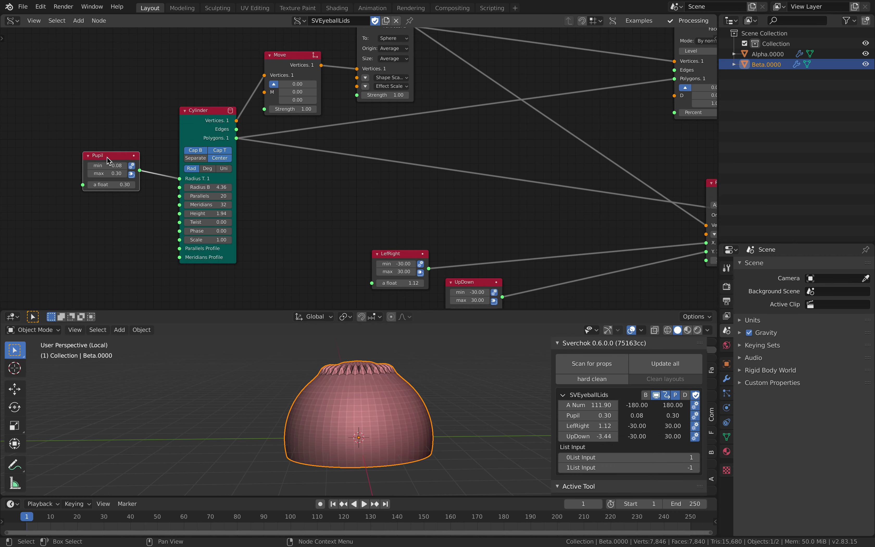
Set the Cylinder node's Radius B to 4.35, deselect the eyeball and leave local view
scroll(154, 184, up, 1)
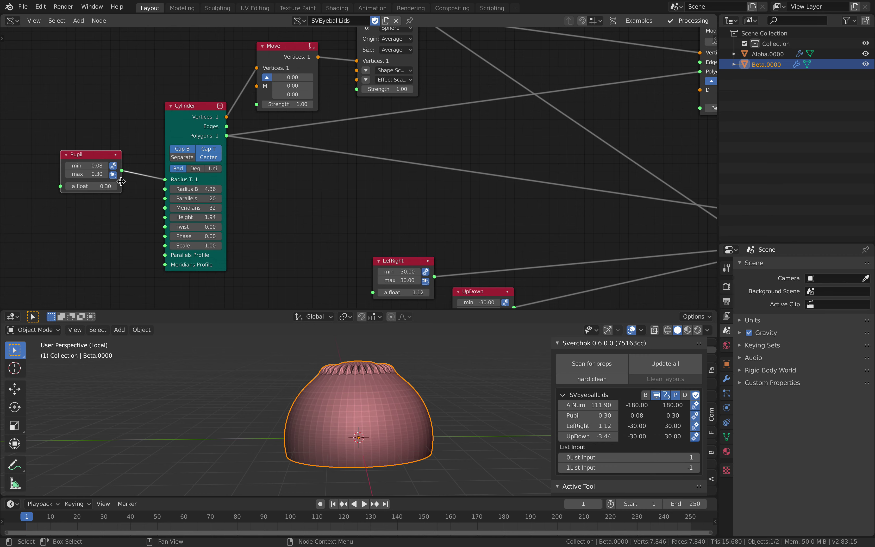
middle_drag(382, 404, 376, 419)
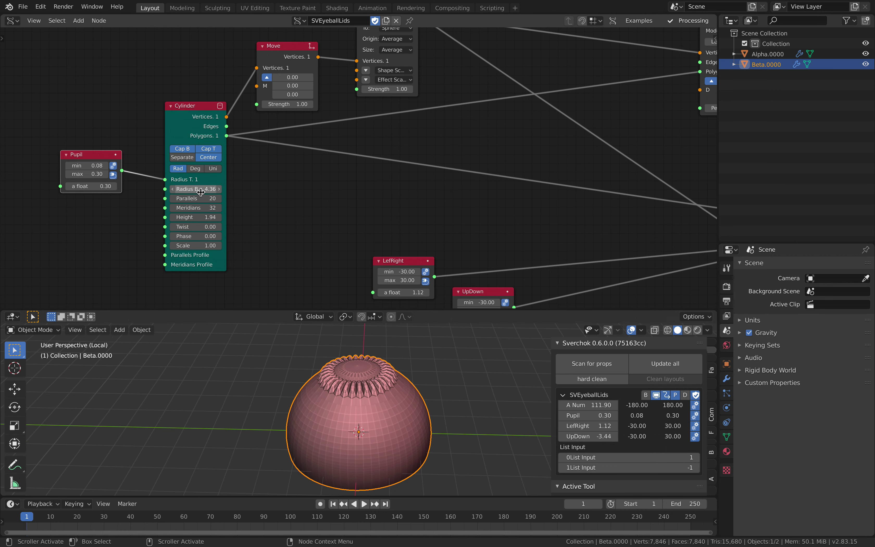
mouse_move(195, 189)
mouse_down()
mouse_move(183, 188)
mouse_move(214, 189)
mouse_move(205, 189)
mouse_up()
click(422, 350)
key(KP_Divide)
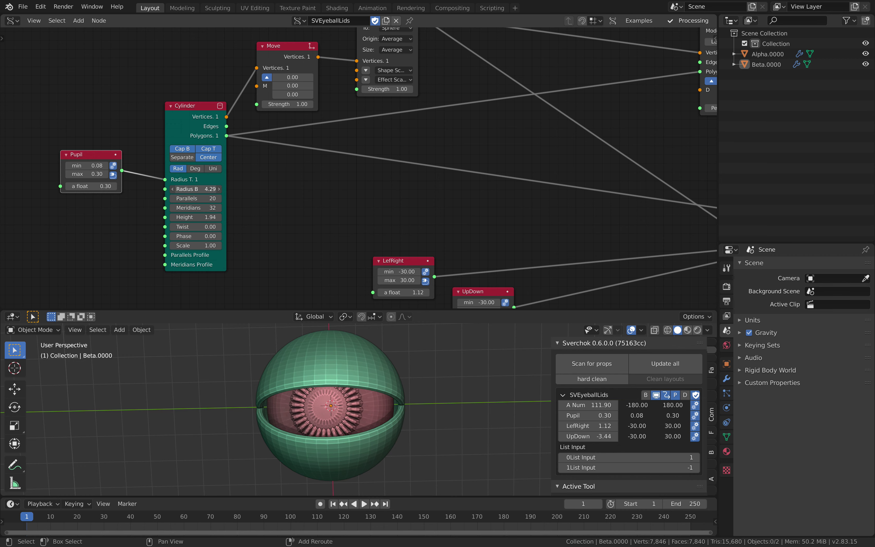
Move the LeftRight and UpDown number nodes closer to the Rotate node they drive
middle_drag(316, 213, 273, 224)
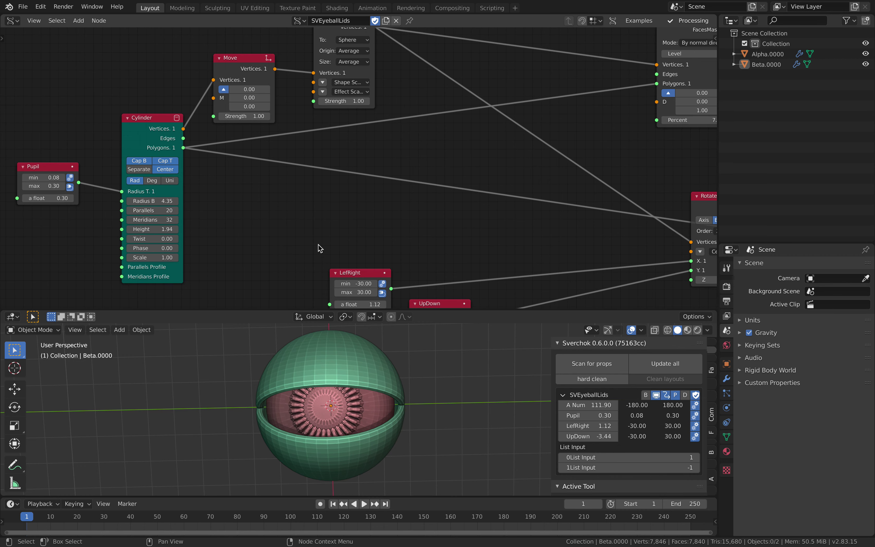
scroll(318, 246, down, 1)
middle_drag(316, 249, 312, 227)
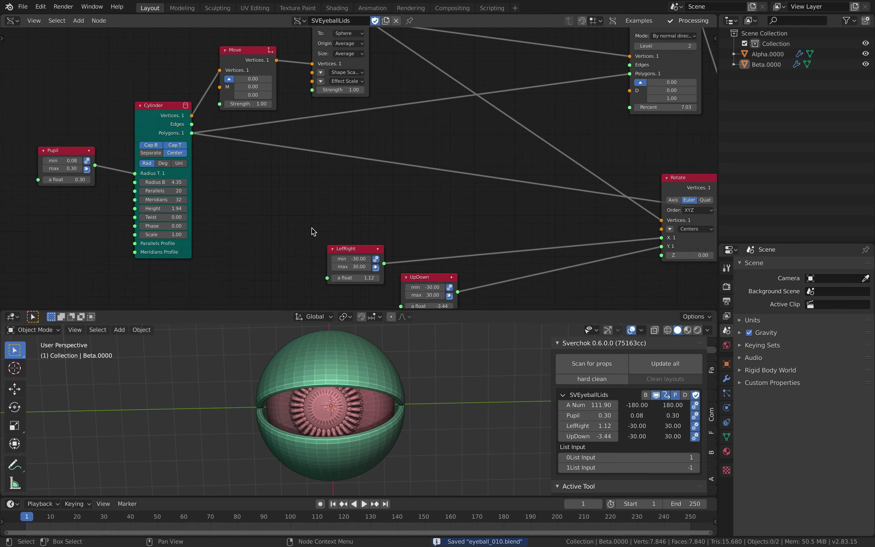
middle_drag(378, 429, 373, 425)
middle_drag(359, 229, 334, 230)
drag(346, 248, 533, 215)
drag(423, 277, 547, 274)
Nudge the Cast to Sphere node slightly up and away from the Move node
middle_drag(461, 199, 364, 249)
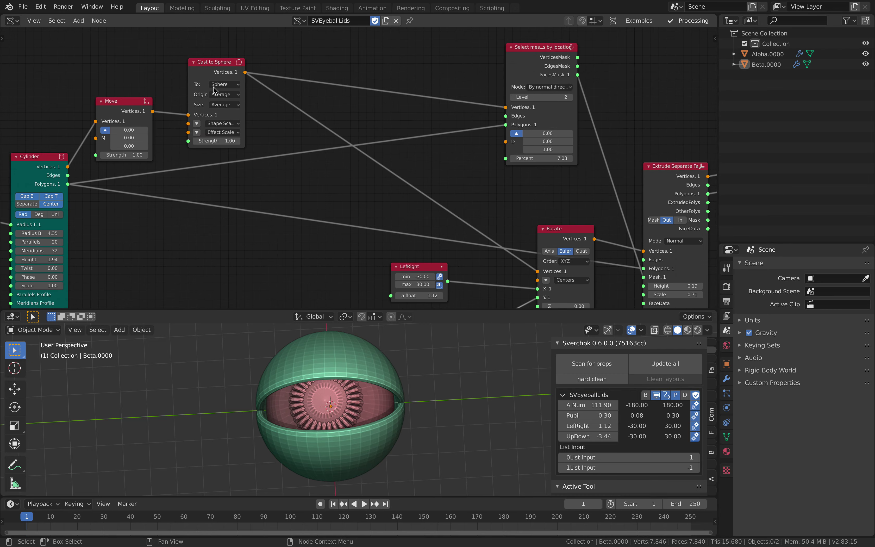
drag(211, 71, 219, 63)
middle_drag(219, 64, 198, 85)
middle_drag(495, 80, 412, 80)
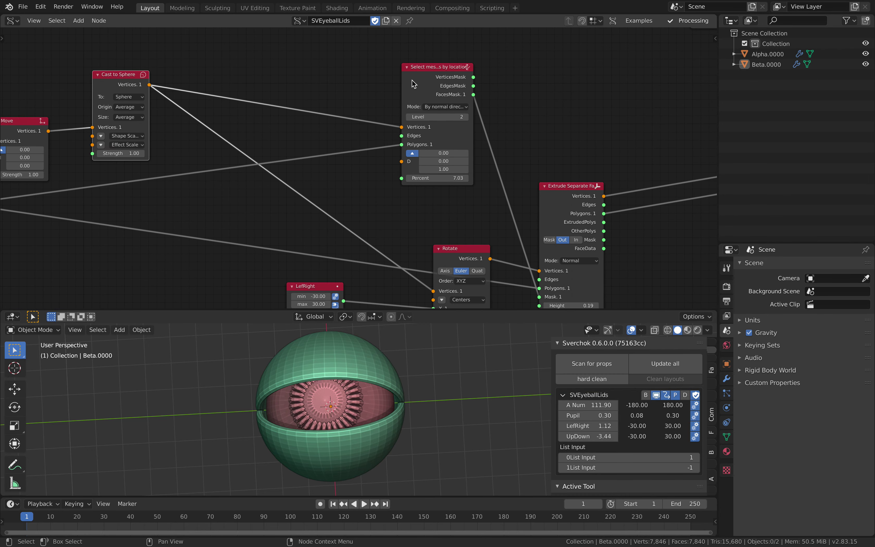
Widen the Select mesh elements by location node so that its full title and mode are readable
drag(401, 80, 370, 82)
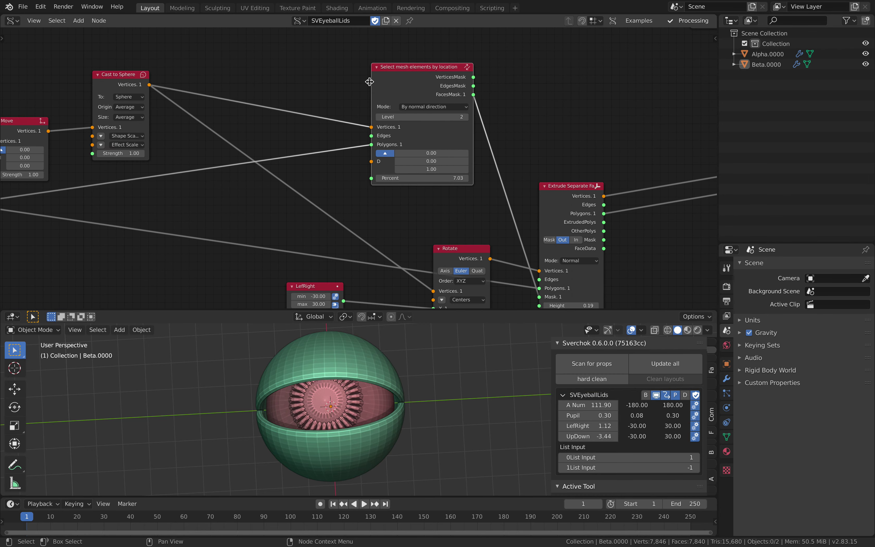
scroll(387, 140, up, 1)
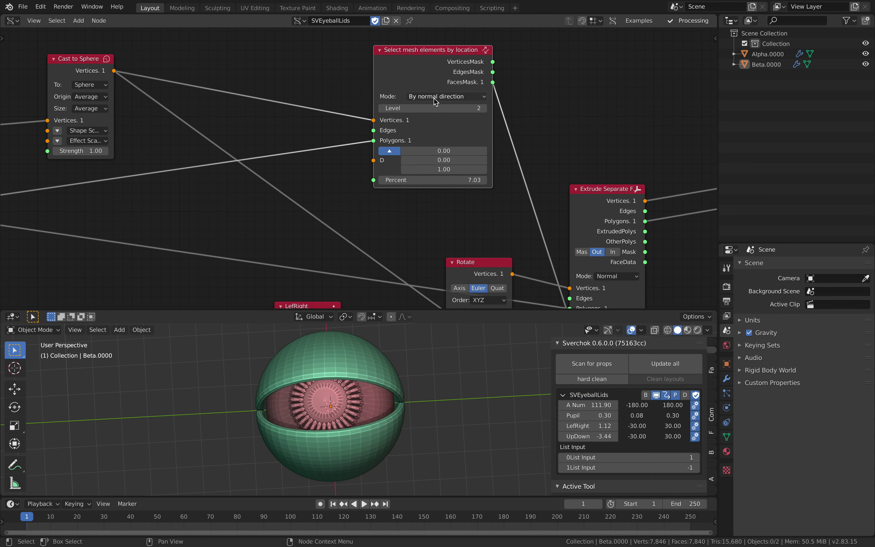
middle_drag(506, 115, 449, 68)
scroll(450, 69, up, 1)
middle_drag(351, 391, 354, 422)
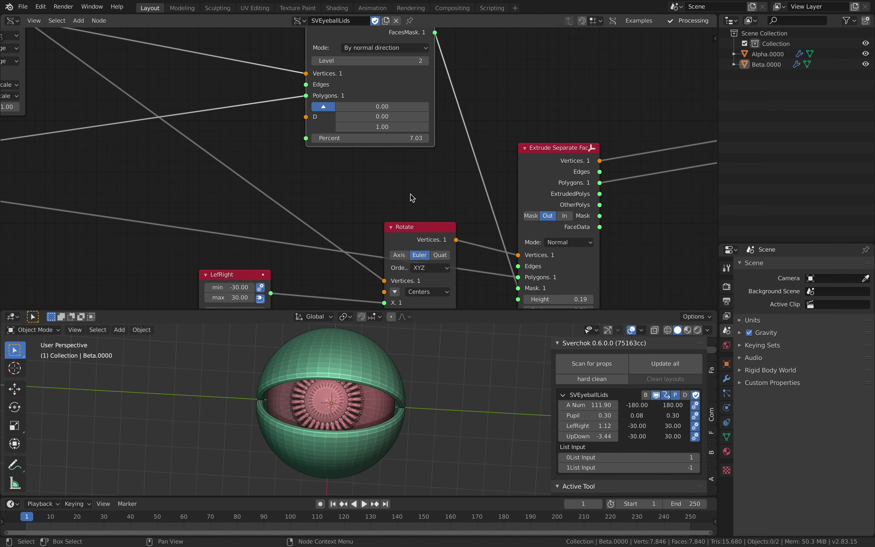
middle_drag(410, 152, 321, 188)
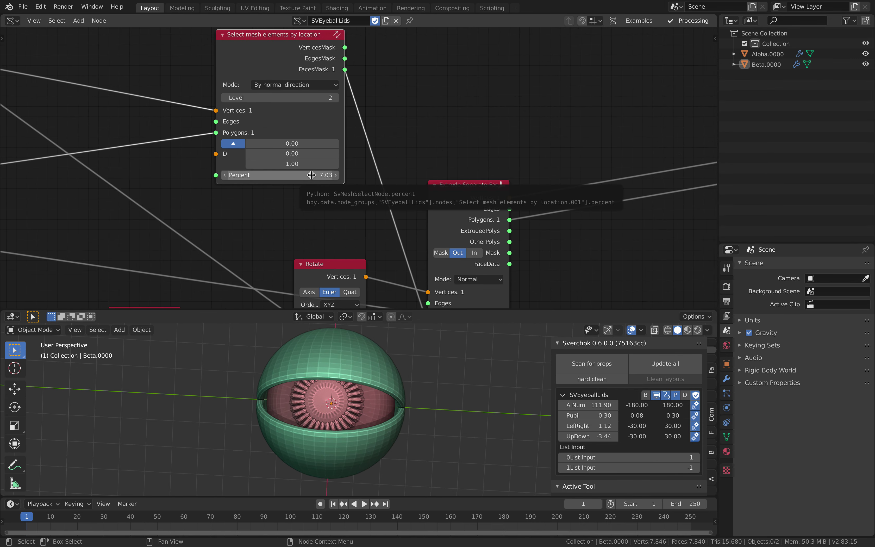
Examine the extruded iris faces on the eyeball up close from several angles and select the eyeball mesh
scroll(302, 402, up, 5)
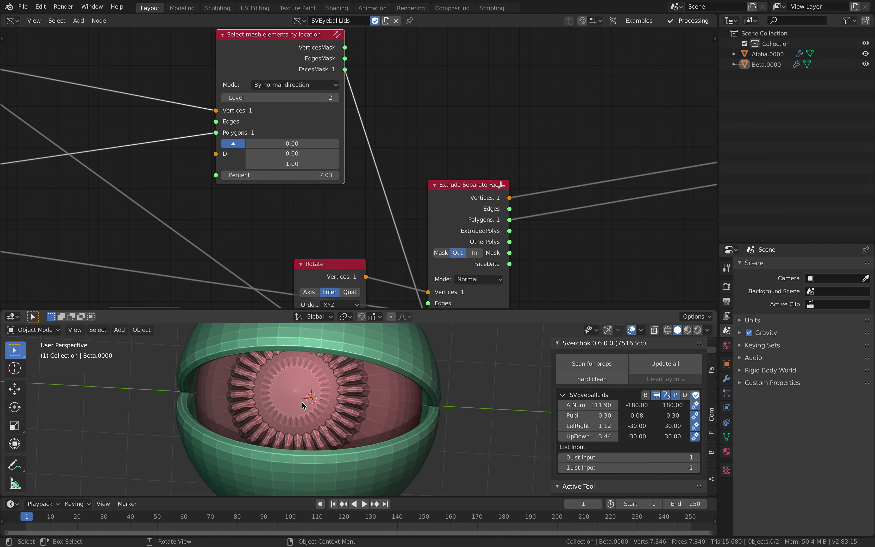
scroll(282, 386, up, 3)
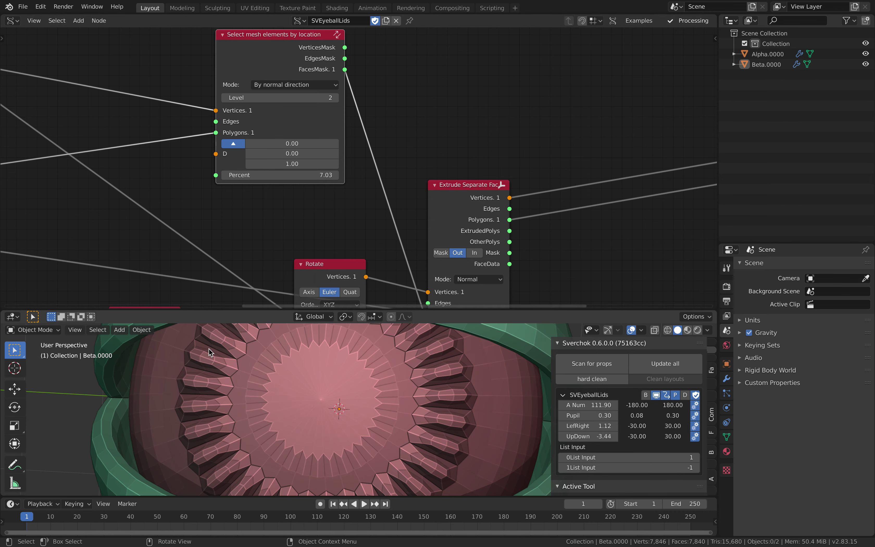
scroll(388, 424, down, 2)
middle_drag(388, 424, 414, 361)
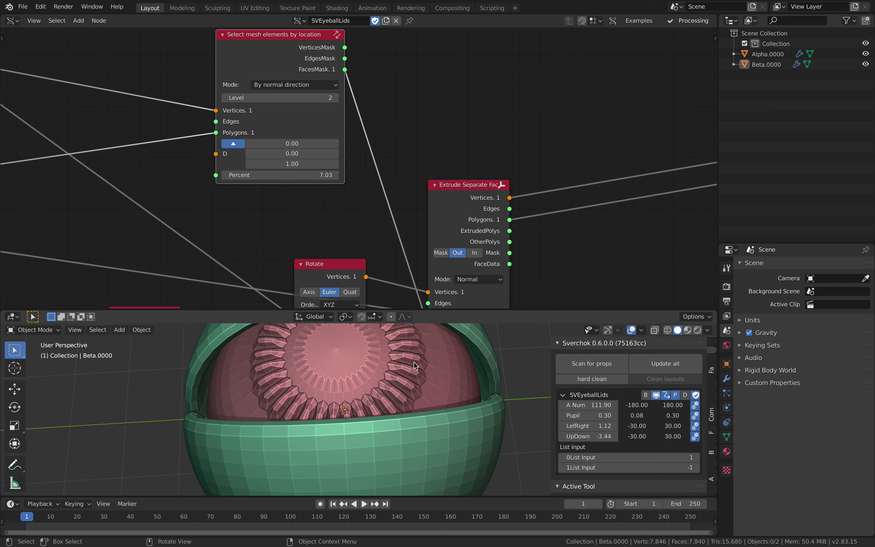
click(414, 364)
scroll(414, 365, down, 2)
scroll(416, 399, up, 3)
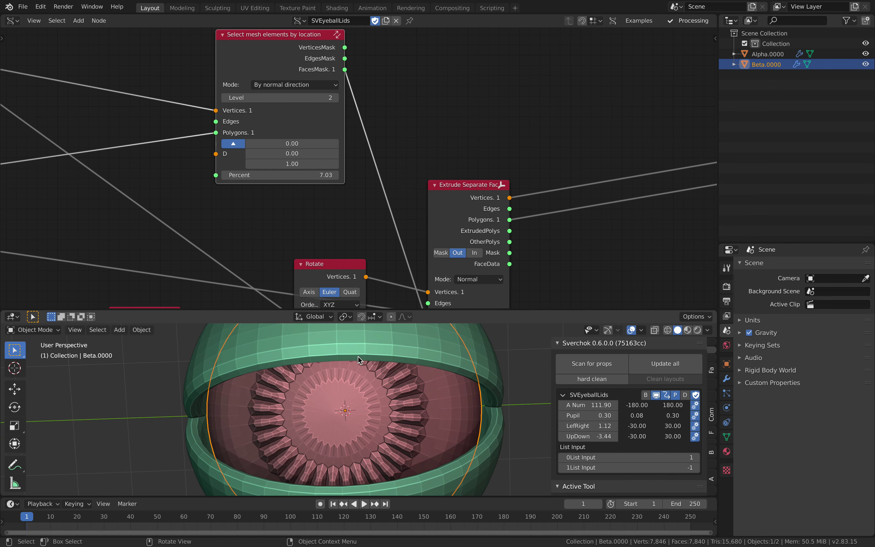
Shift the Extrude Separate Faces node up to the right and set its Scale to 0.87 and Height to -0.19
scroll(431, 280, down, 4)
middle_drag(430, 281, 376, 241)
drag(384, 182, 405, 146)
middle_drag(402, 174, 398, 135)
scroll(398, 135, up, 1)
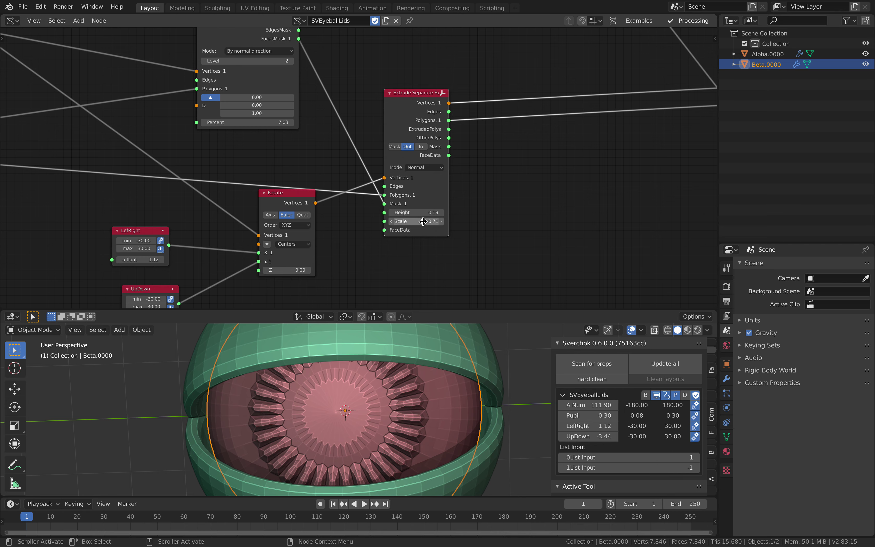
mouse_move(416, 221)
mouse_down()
mouse_move(441, 221)
mouse_move(425, 224)
mouse_move(404, 212)
mouse_up()
Deepen the iris extrusion by setting the Extrude Separate Faces node's Height to -0.34
scroll(404, 393, down, 3)
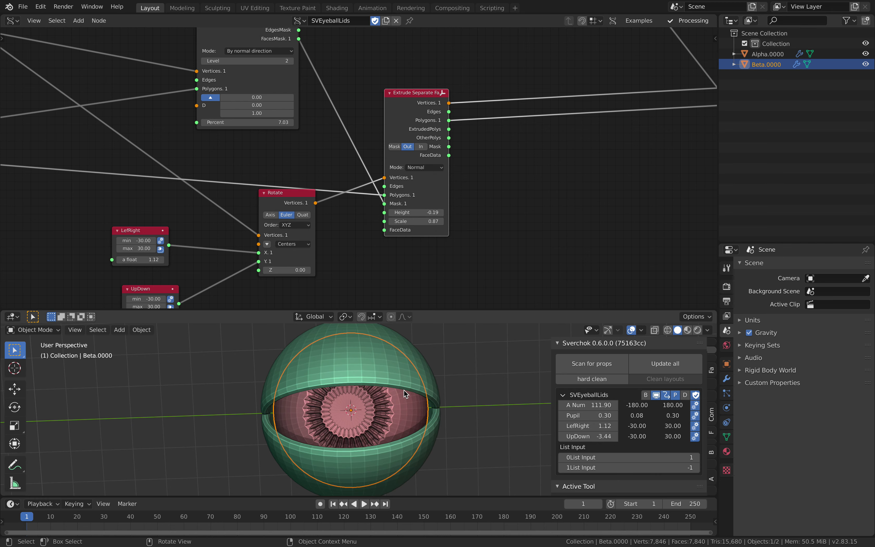
middle_drag(404, 393, 405, 341)
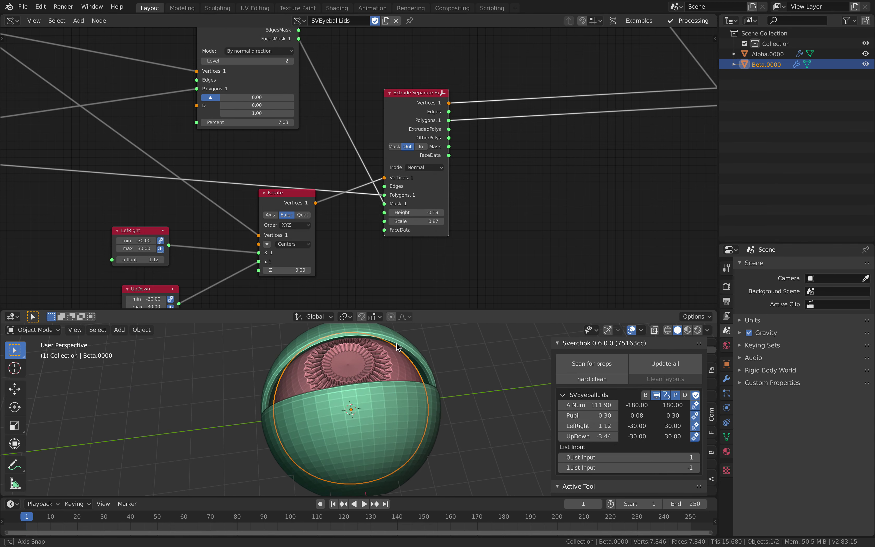
mouse_move(418, 213)
mouse_down()
mouse_move(434, 212)
mouse_move(412, 213)
mouse_up()
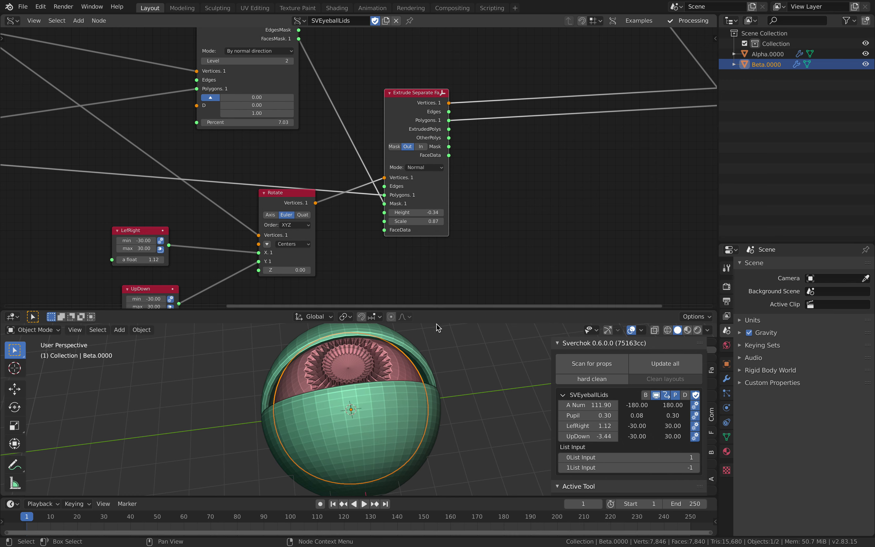
middle_drag(438, 366, 437, 429)
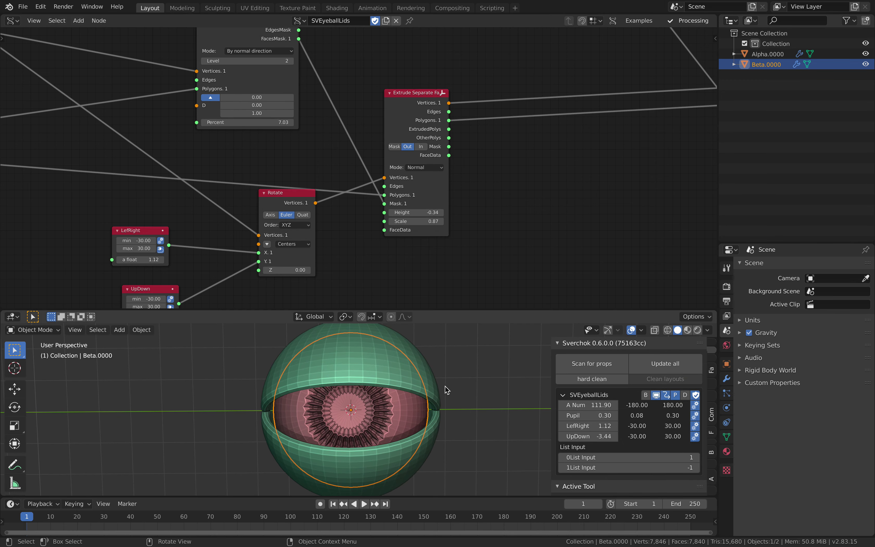
Deselect the eyeball and save the file
click(456, 377)
key(ctrl+s)
scroll(457, 377, down, 2)
scroll(458, 369, up, 2)
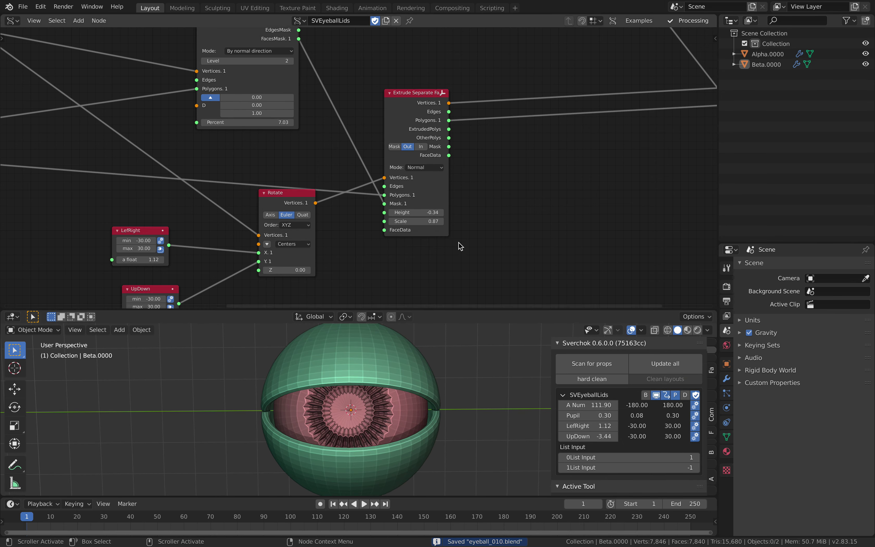
Reposition the Rotate node slightly and bring the LeftRight and UpDown nodes into line beside it
scroll(459, 242, down, 3)
middle_drag(458, 236, 475, 221)
scroll(475, 221, up, 2)
drag(316, 177, 314, 182)
middle_drag(320, 192, 347, 170)
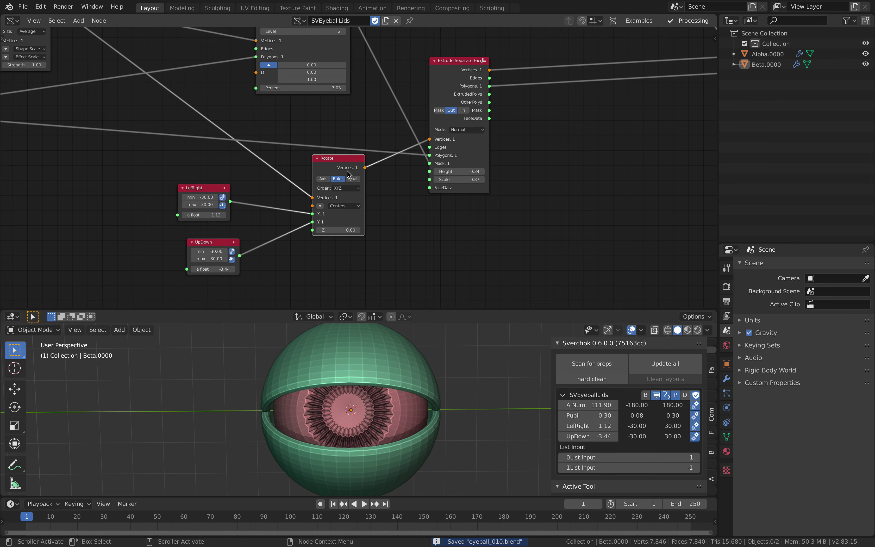
scroll(341, 159, up, 1)
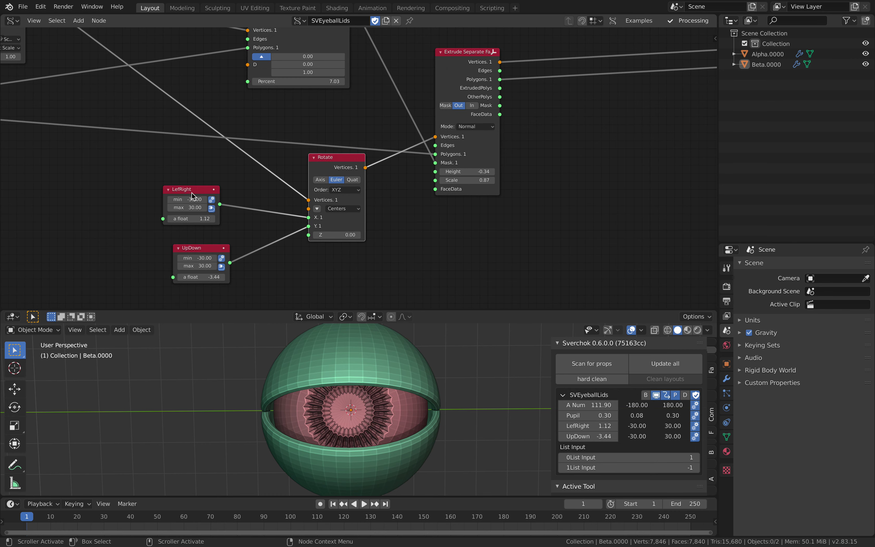
drag(192, 191, 210, 194)
click(216, 246)
Move the Select mesh elements by location node higher and the Rotate node further from Extrude Separate Faces
scroll(195, 227, down, 3)
middle_drag(195, 227, 276, 265)
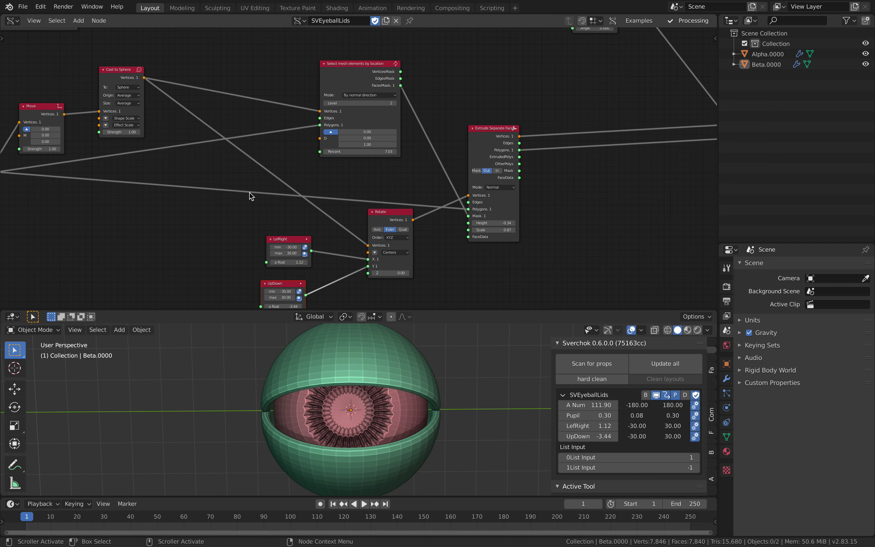
drag(357, 84, 341, 69)
drag(391, 222, 371, 218)
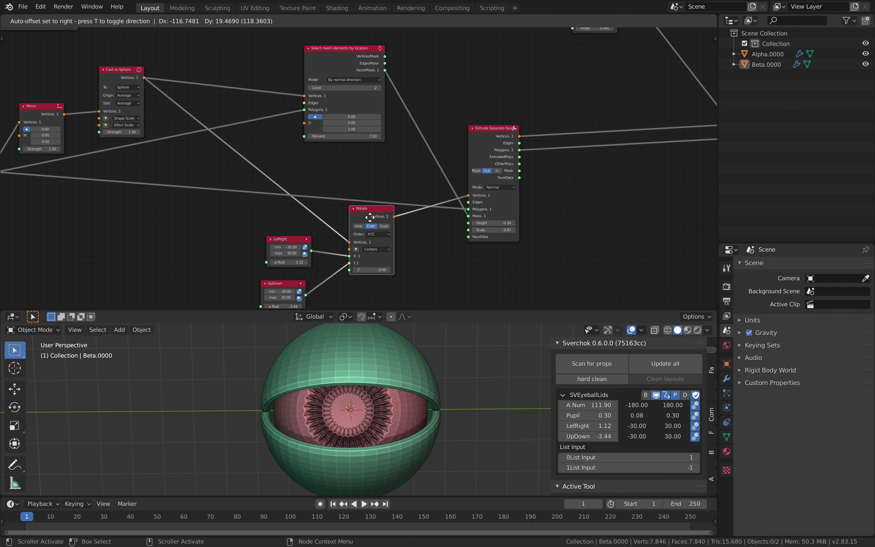
middle_drag(357, 144, 411, 152)
drag(419, 121, 417, 97)
mouse_move(419, 220)
mouse_down()
mouse_move(422, 146)
mouse_move(412, 222)
mouse_up()
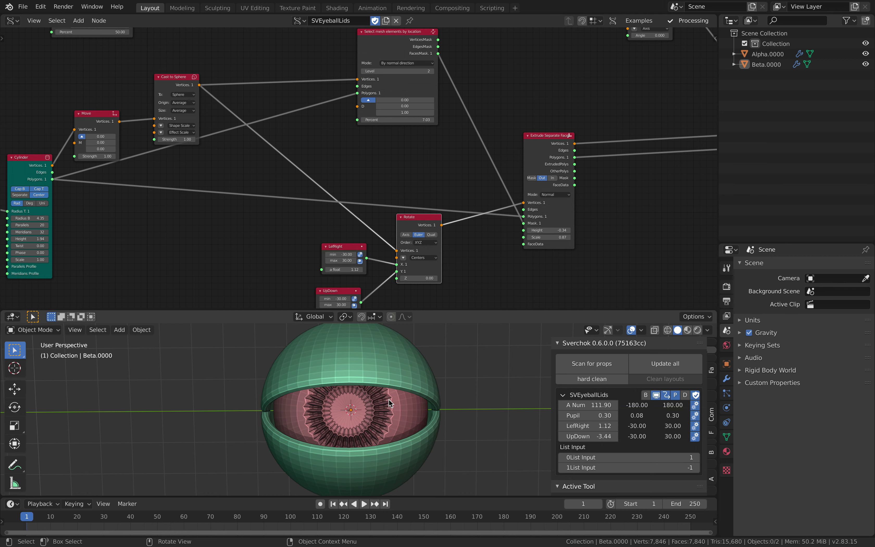
Move the LeftRight and UpDown nodes up and away from the Rotate node, stacking them closely together
ctrl+scroll(407, 390, up, 2)
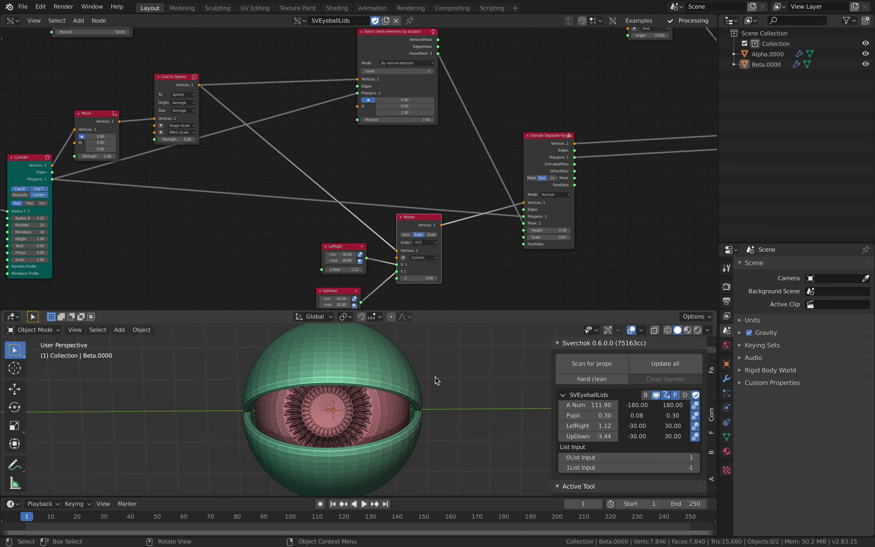
scroll(437, 380, down, 2)
middle_drag(445, 246, 441, 211)
scroll(434, 213, up, 2)
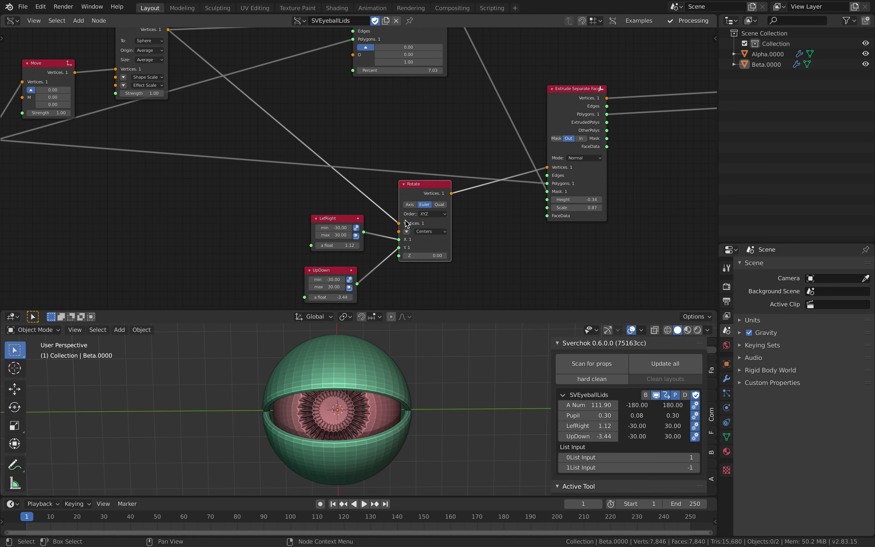
drag(322, 218, 305, 207)
drag(329, 272, 315, 254)
middle_drag(327, 255, 317, 230)
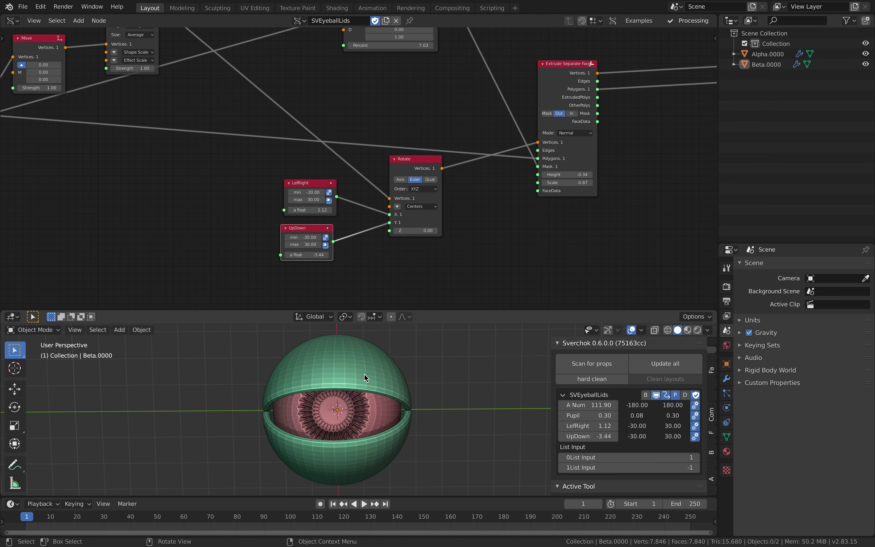
Tidy the eyeball chain by raising the Move and Extrude Separate Faces nodes slightly and shifting the Rotate node left
scroll(383, 253, up, 1)
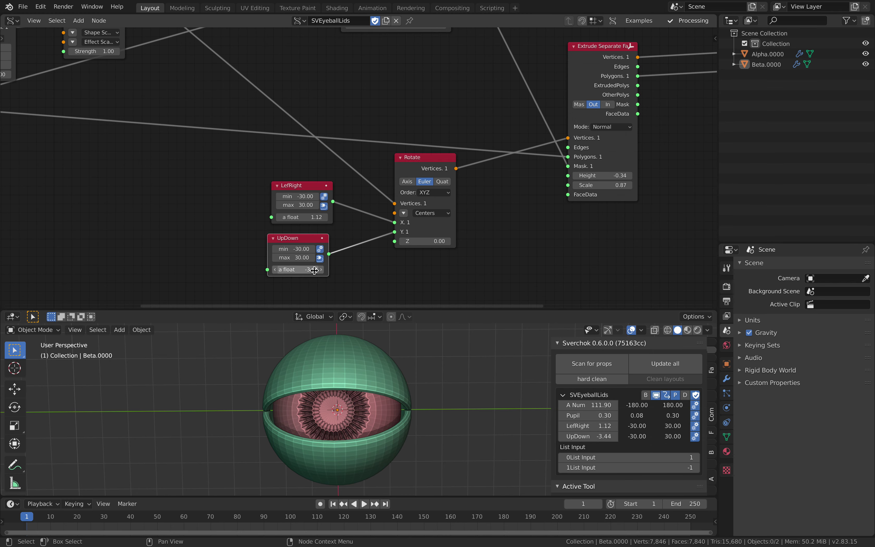
click(418, 164)
scroll(402, 179, down, 4)
middle_drag(175, 79, 247, 122)
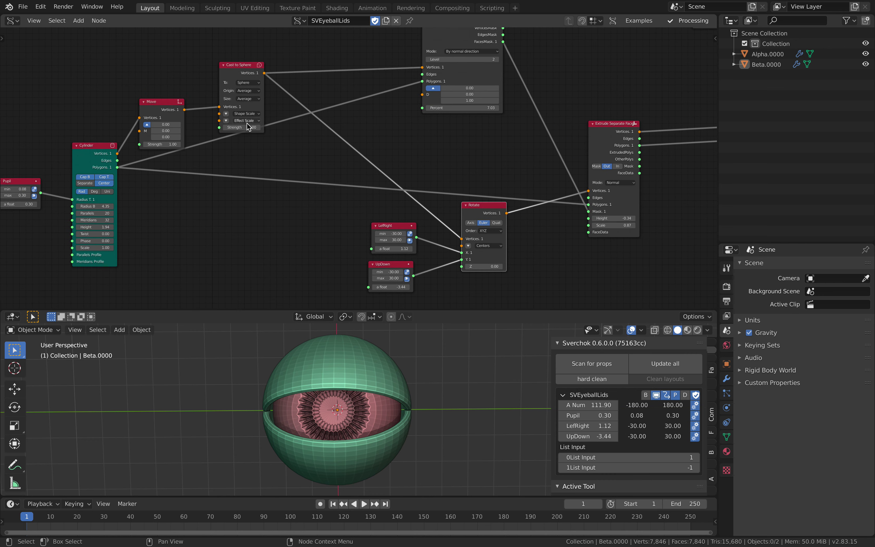
drag(167, 111, 166, 100)
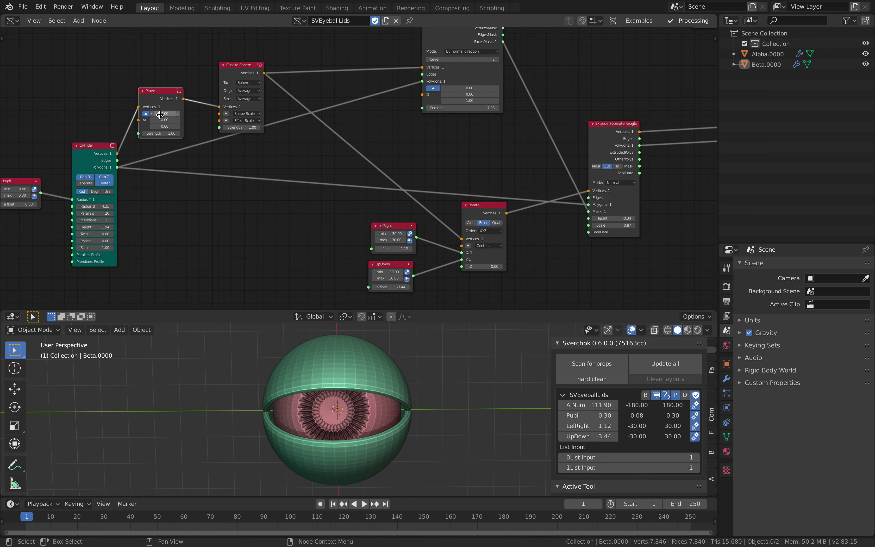
drag(478, 214, 464, 214)
middle_drag(520, 231, 428, 207)
drag(494, 110, 501, 102)
middle_drag(526, 138, 400, 143)
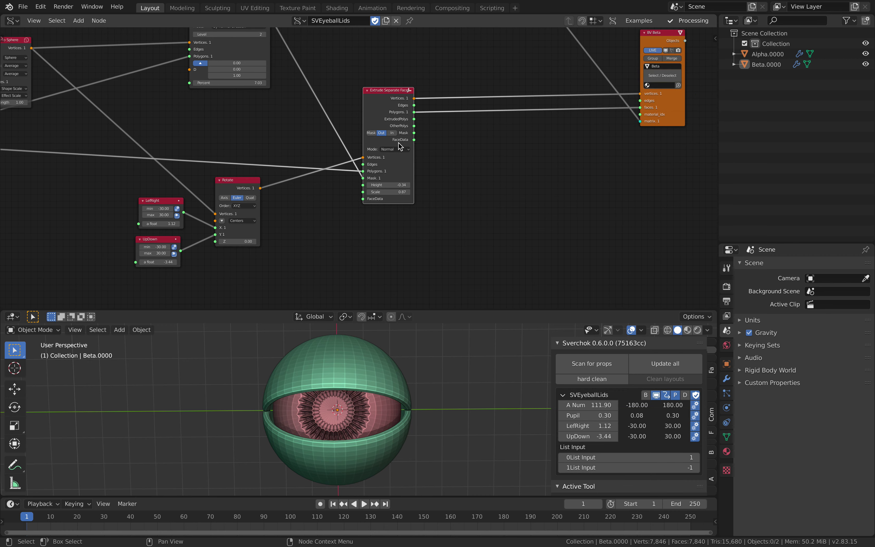
Bring the BV Alpha and BV Beta viewer nodes closer together, with BV Alpha lowered above BV Beta
scroll(419, 172, up, 3)
middle_drag(421, 187, 336, 215)
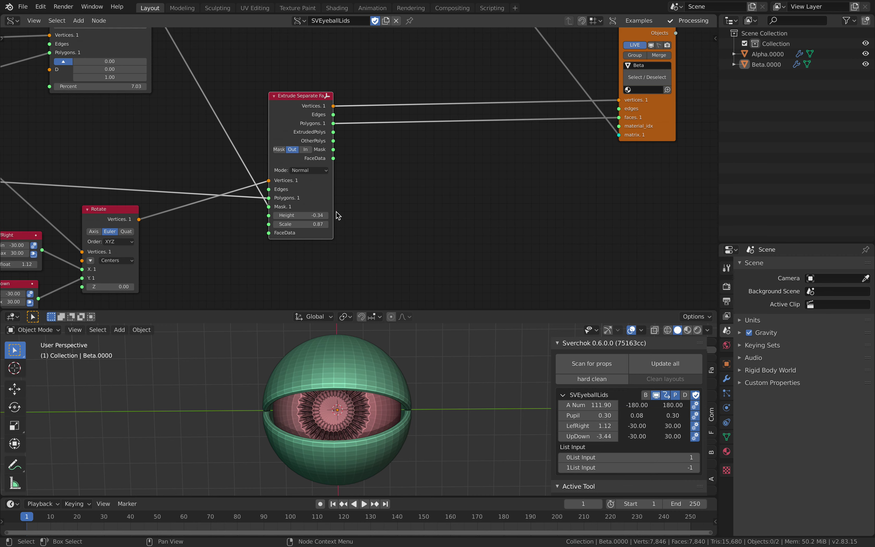
middle_drag(385, 175, 309, 208)
scroll(413, 190, down, 3)
middle_drag(376, 114, 367, 219)
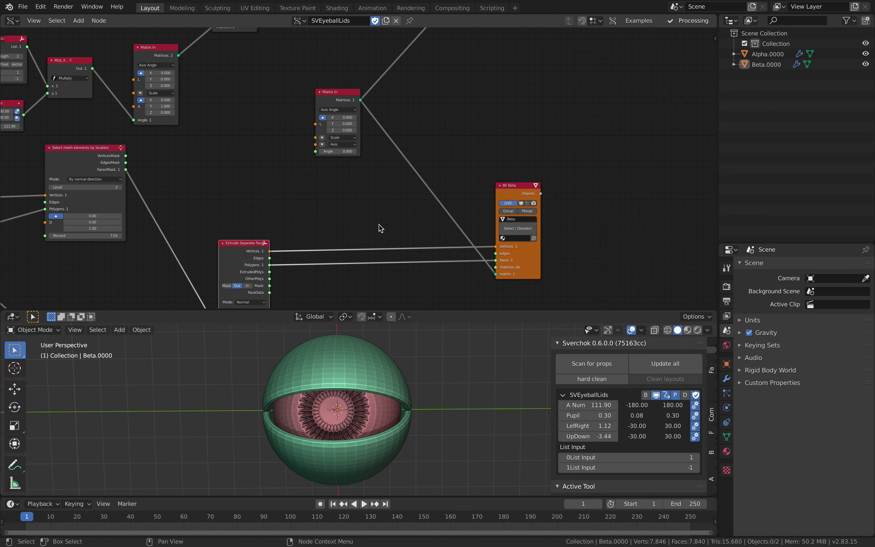
drag(508, 186, 481, 178)
scroll(488, 186, down, 2)
middle_drag(450, 118, 404, 169)
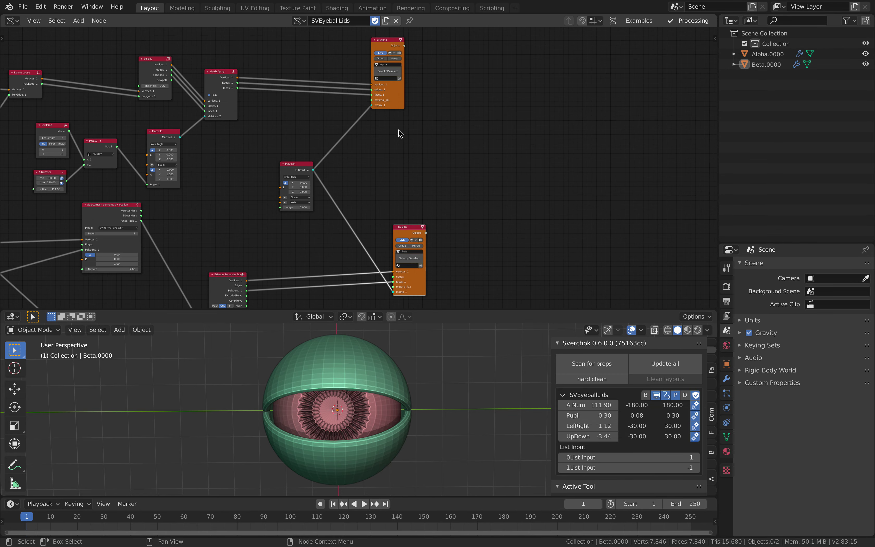
drag(396, 100, 390, 140)
drag(409, 234, 384, 193)
Move the shared Matrix In node slightly closer to the two viewer nodes it drives
middle_drag(313, 170, 418, 177)
scroll(419, 177, up, 4)
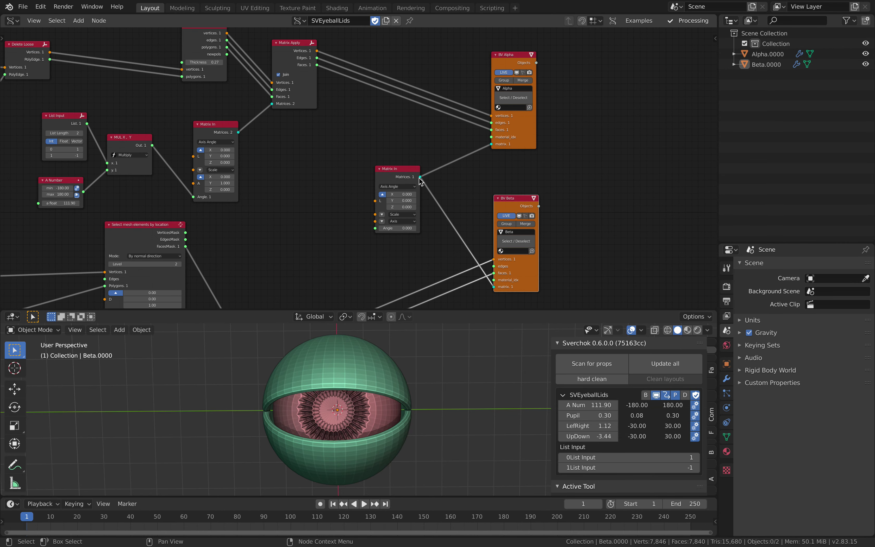
drag(399, 173, 411, 173)
scroll(457, 168, up, 3)
middle_drag(417, 169, 420, 143)
scroll(428, 144, up, 2)
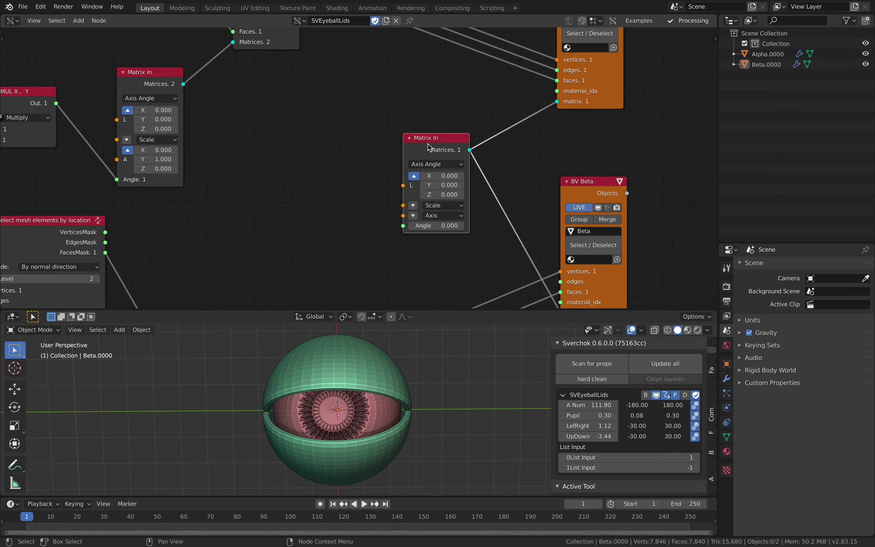
Add a Random Vector node and connect its Random output to the shared Matrix In node's Location input
middle_drag(288, 167, 346, 168)
key(alt+space)
text(random v)
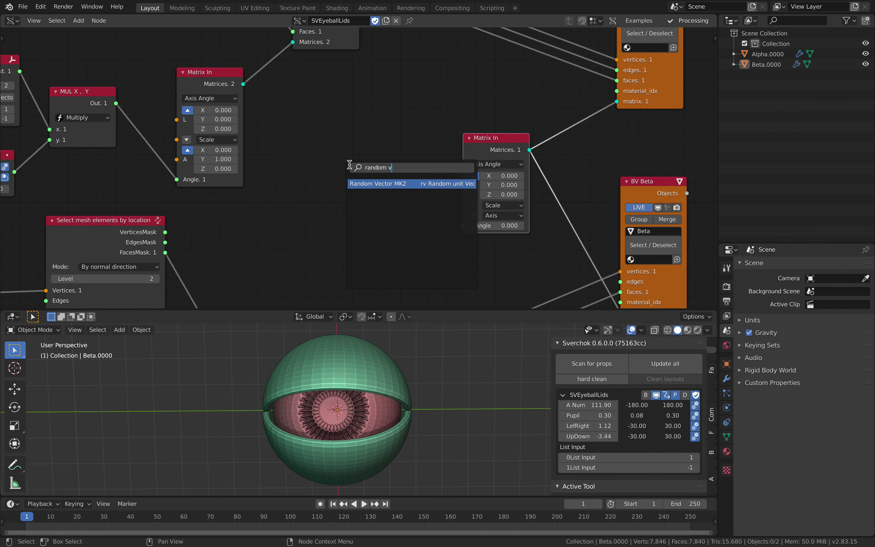
key(Return)
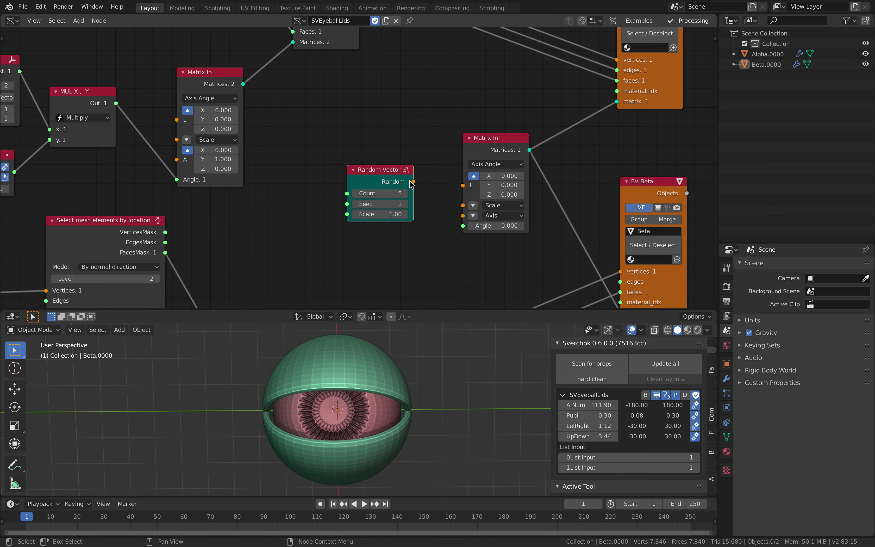
drag(458, 189, 460, 187)
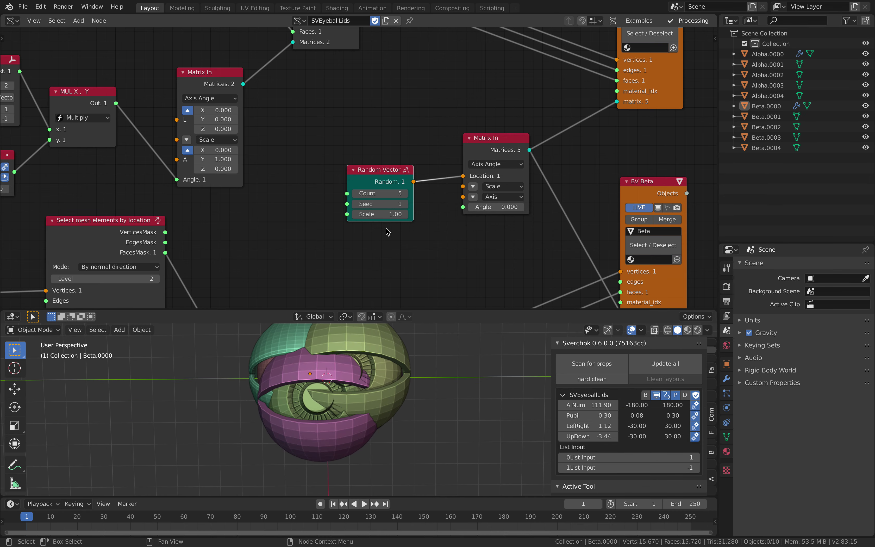
Set the Random Vector node's Scale to 6.16 and Count to 10, placing it further from the Matrix In node
drag(380, 211, 416, 210)
scroll(398, 379, down, 3)
drag(387, 172, 361, 124)
click(371, 145)
text(10)
key(Return)
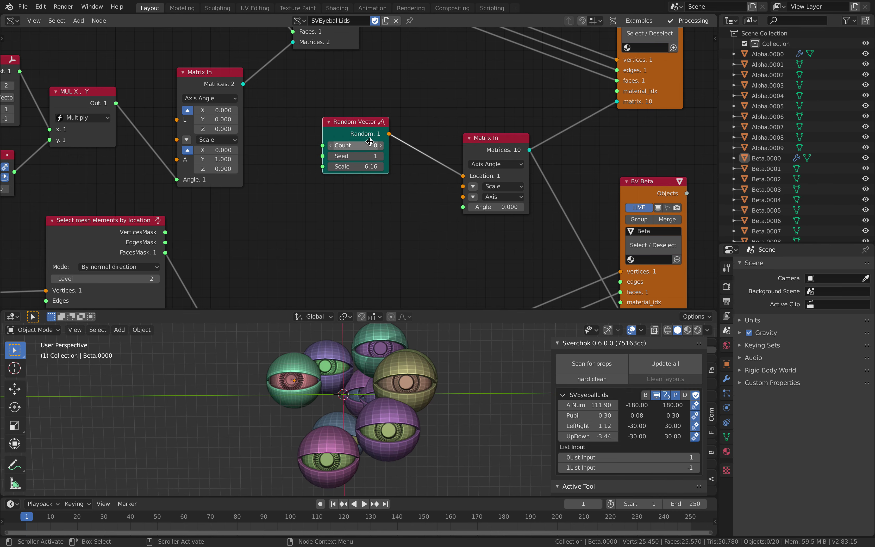
Feed the Random Vector output into the shared Matrix In's Axis with Angle 26.040, and set the Random Vector's Scale to 8.44 and Seed to 87
drag(372, 165, 431, 176)
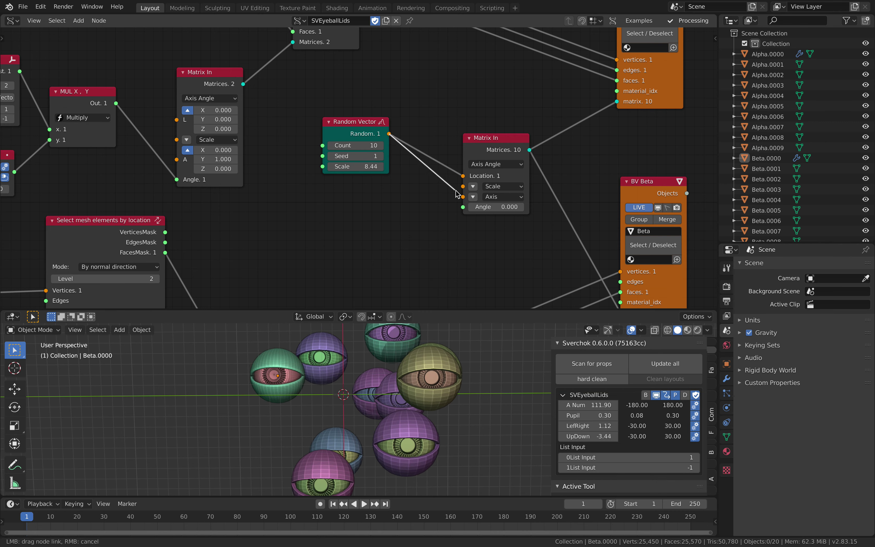
drag(466, 197, 506, 206)
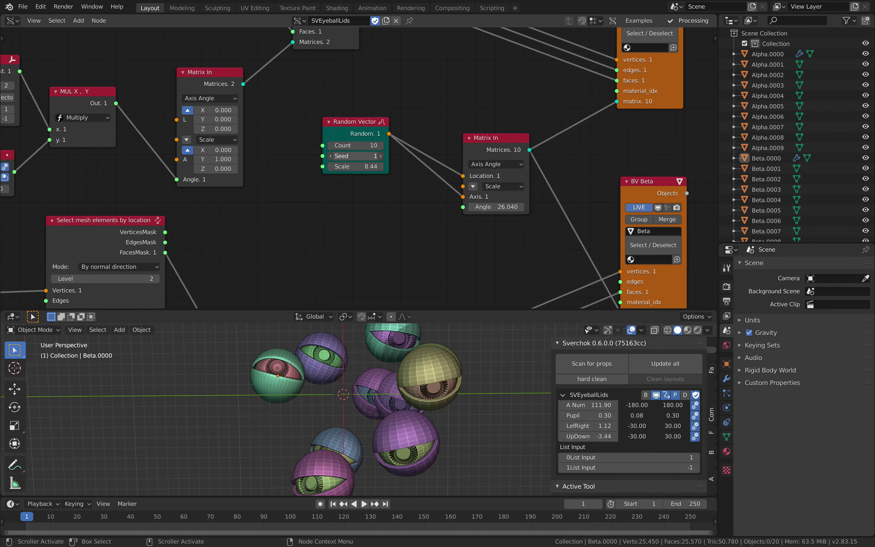
drag(356, 156, 387, 156)
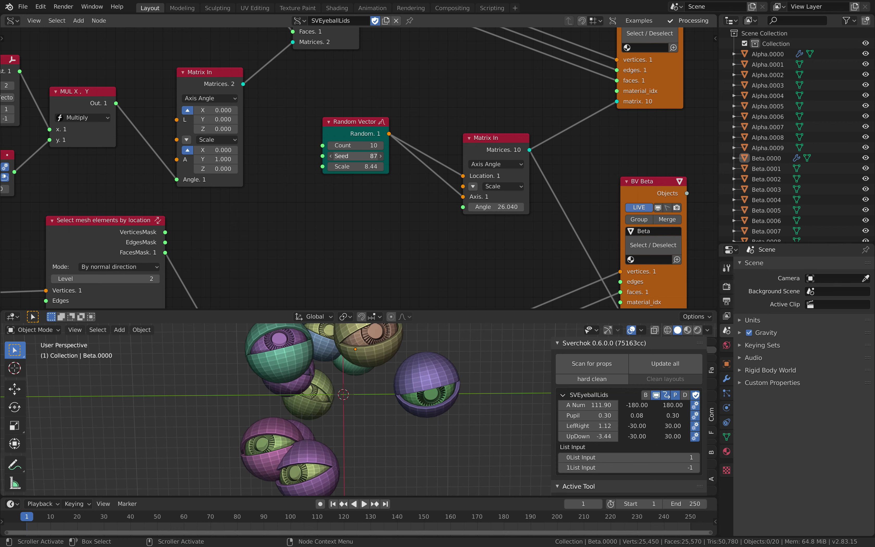
Expand the Scale vector values on the shared Matrix In node and add a Random Num Gen node below the Random Vector node
drag(496, 146, 510, 122)
click(486, 163)
middle_drag(346, 221, 353, 205)
key(shift+a)
click(335, 205)
text(random num)
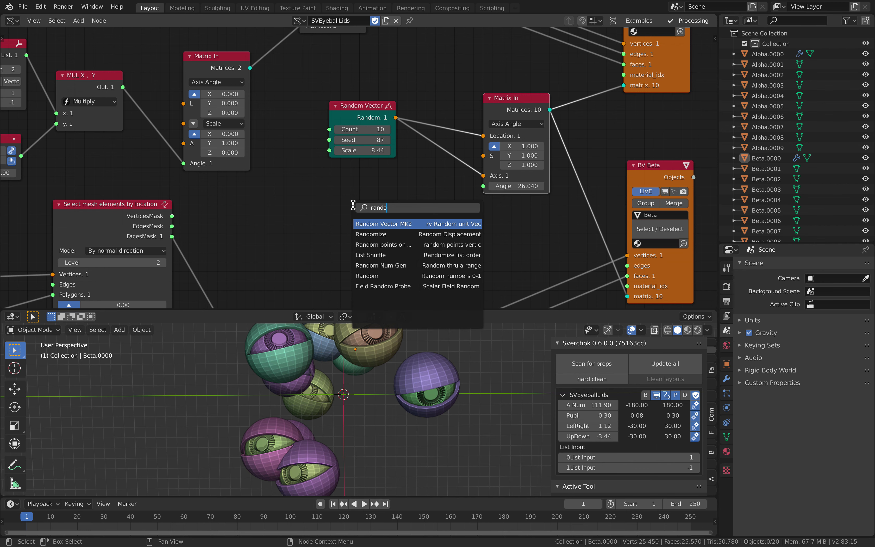
key(Return)
click(306, 177)
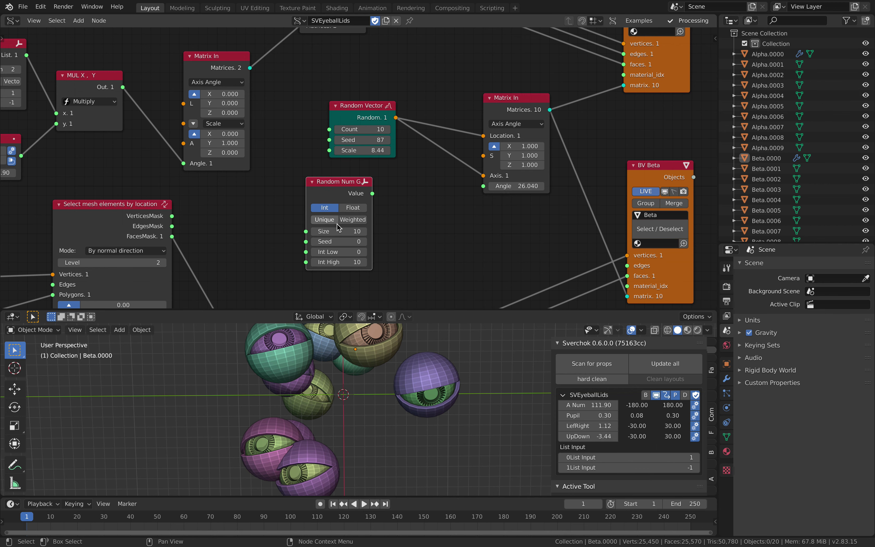
Move the Random Num Gen node further from the Matrix In and switch it to Float with Float Low 0.84 and Float High 1.30
drag(333, 194, 286, 198)
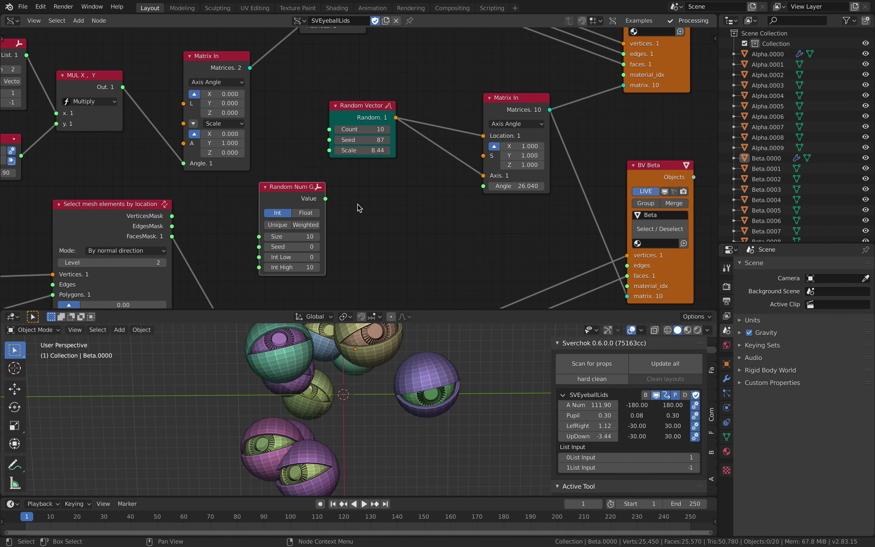
click(306, 213)
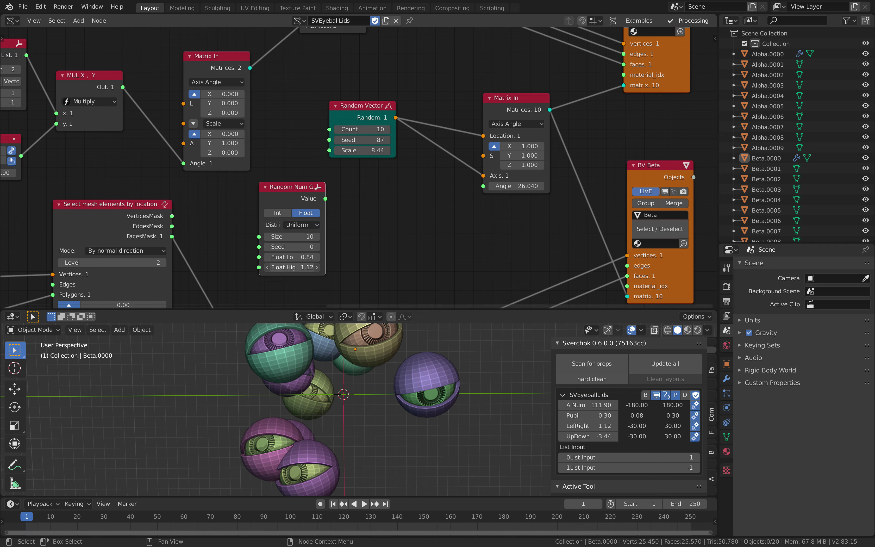
drag(303, 267, 317, 267)
Add a Vector in node beside the Random Num Gen node and connect the random Value output to its X, Y and Z inputs
click(384, 219)
key(shift+a)
click(384, 217)
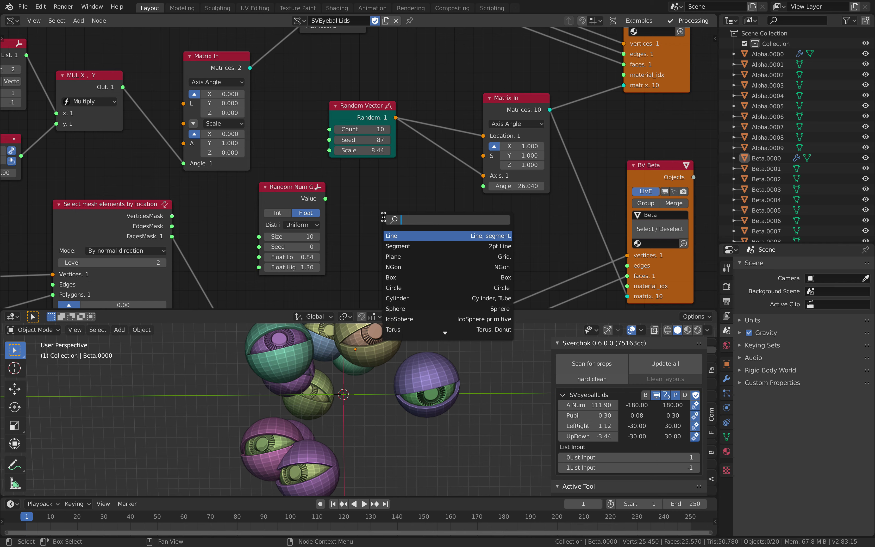
text(vecto)
key(Return)
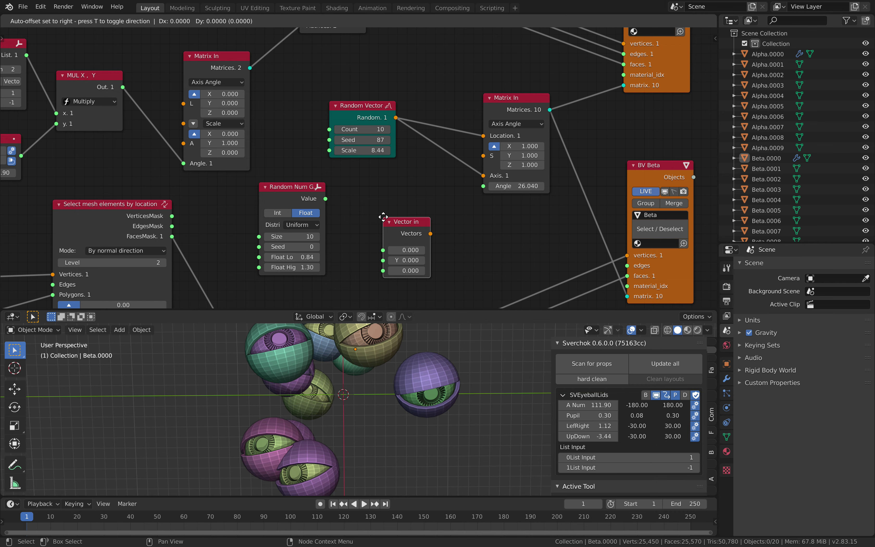
click(386, 206)
drag(326, 198, 385, 241)
drag(329, 204, 326, 199)
drag(386, 260, 326, 199)
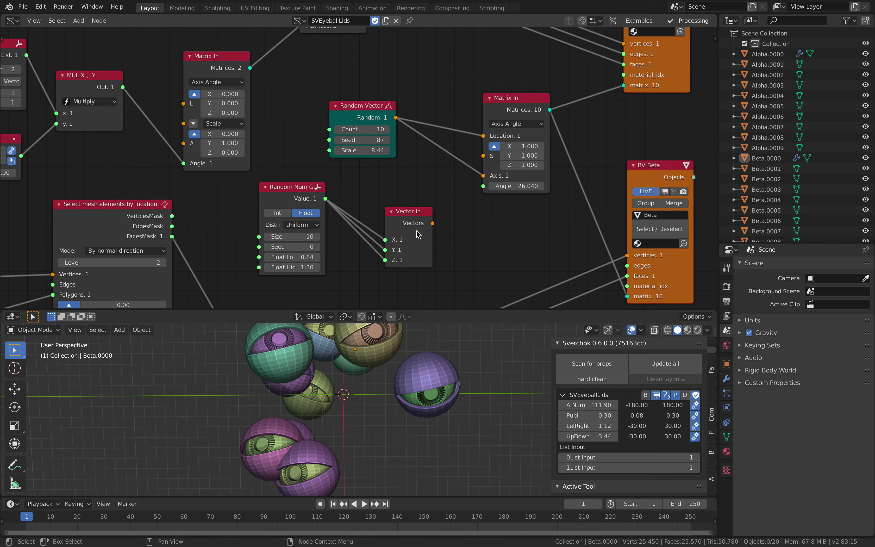
Connect the Vector in output to the shared Matrix In's Scale input, and set the Random Num Gen's Seed to 34 and Float Low to 0.54
drag(432, 223, 483, 155)
drag(392, 218, 404, 195)
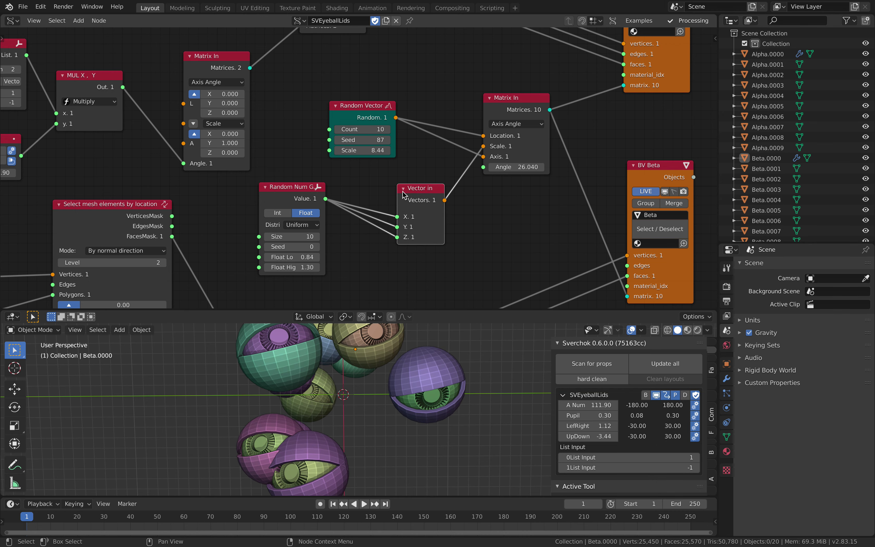
mouse_move(299, 246)
mouse_down()
mouse_move(315, 246)
mouse_move(303, 255)
mouse_up()
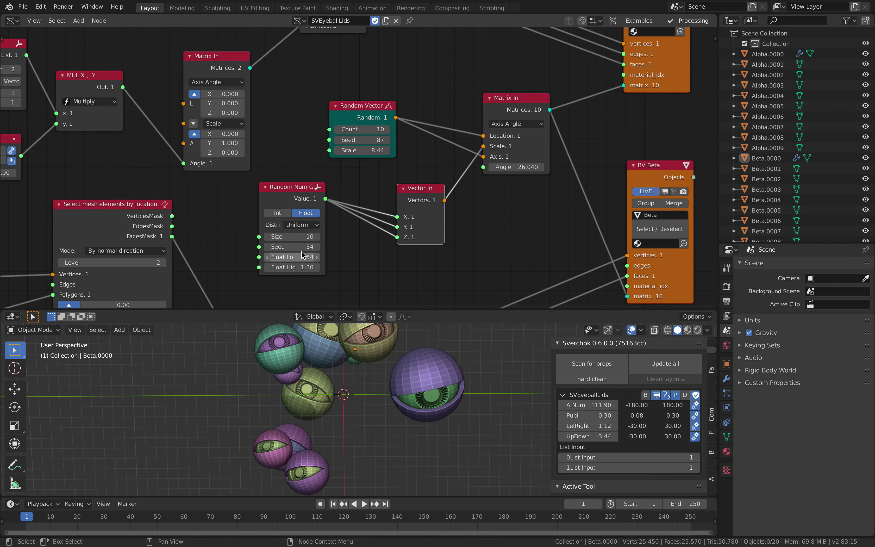
Arrange the Random Num Gen, Vector in, Random Vector and shared Matrix In nodes compactly, leaving the Vector in node expanded
drag(303, 192, 349, 197)
drag(412, 191, 439, 190)
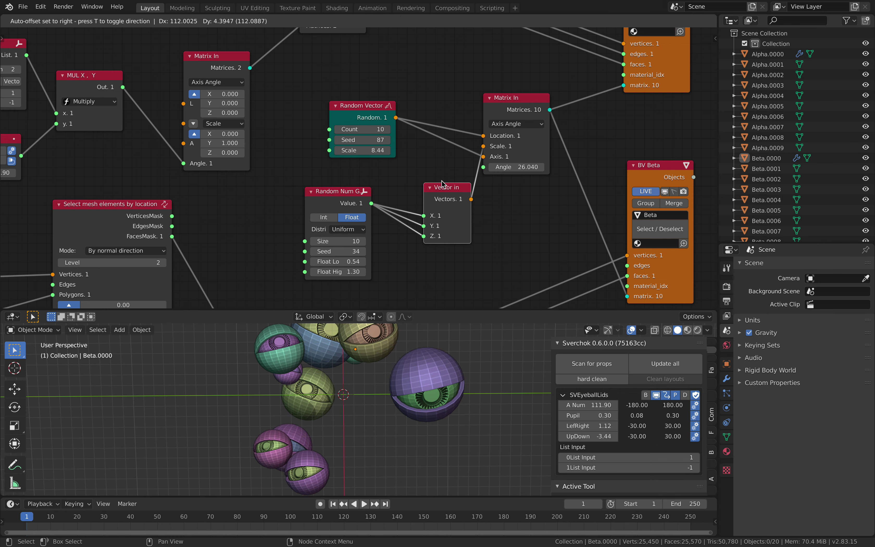
drag(383, 113, 401, 106)
drag(509, 101, 540, 85)
click(430, 188)
drag(441, 185, 463, 164)
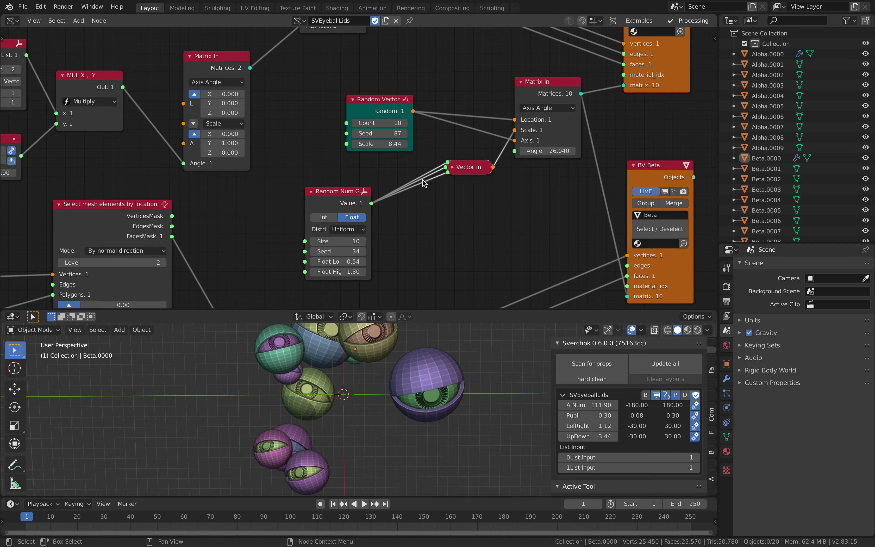
click(452, 169)
Add an integer A Number node with value 20 before the Random Num Gen node and save the file
key(alt+space)
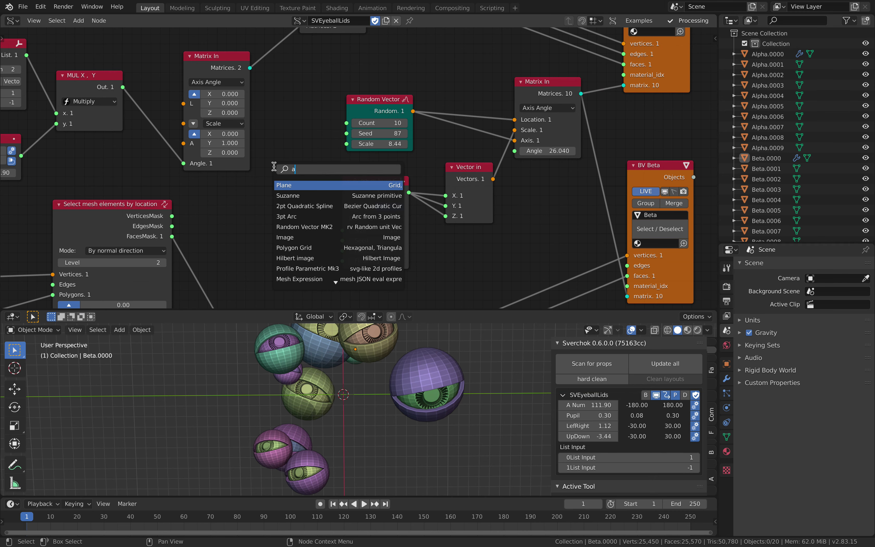
text(a n)
key(Return)
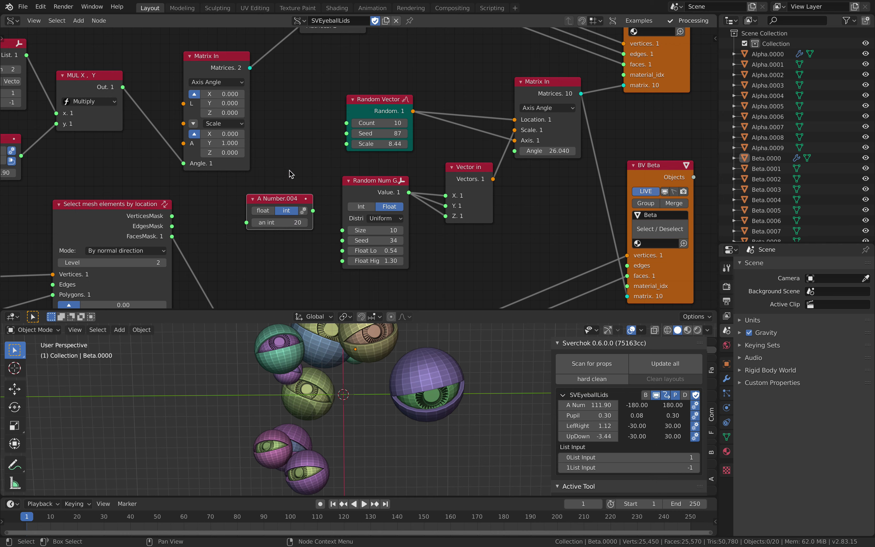
key(ctrl+s)
Connect the new A Number node to the Random Vector's Count and the Random Num Gen's Size, and set its integer to 100
drag(313, 210, 346, 123)
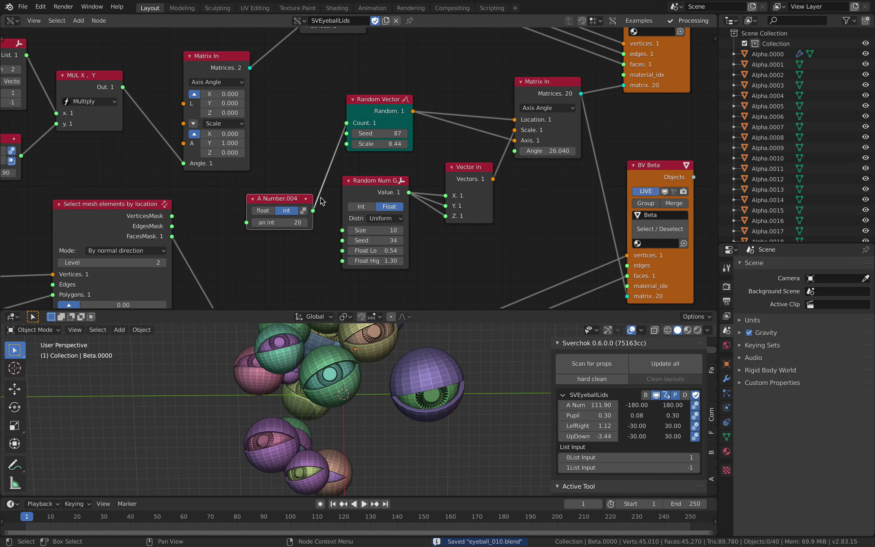
drag(314, 210, 343, 231)
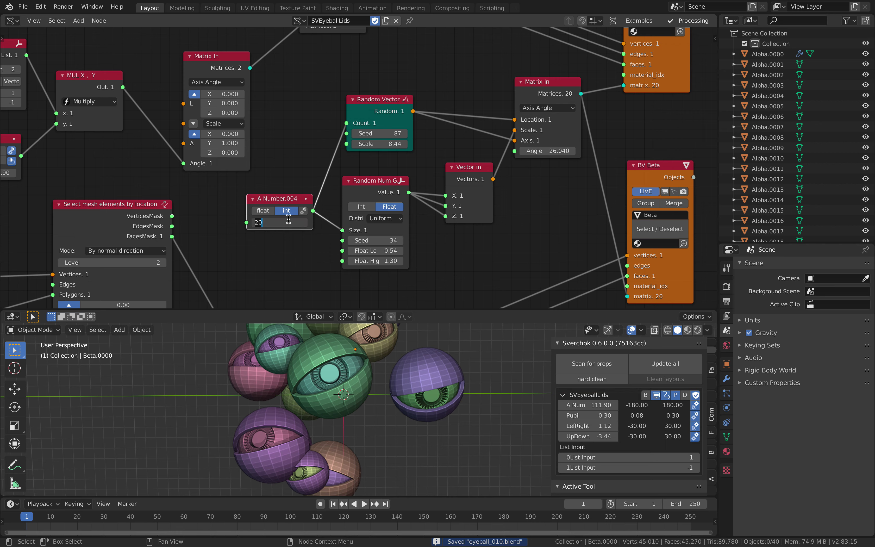
key(Return)
scroll(384, 398, down, 5)
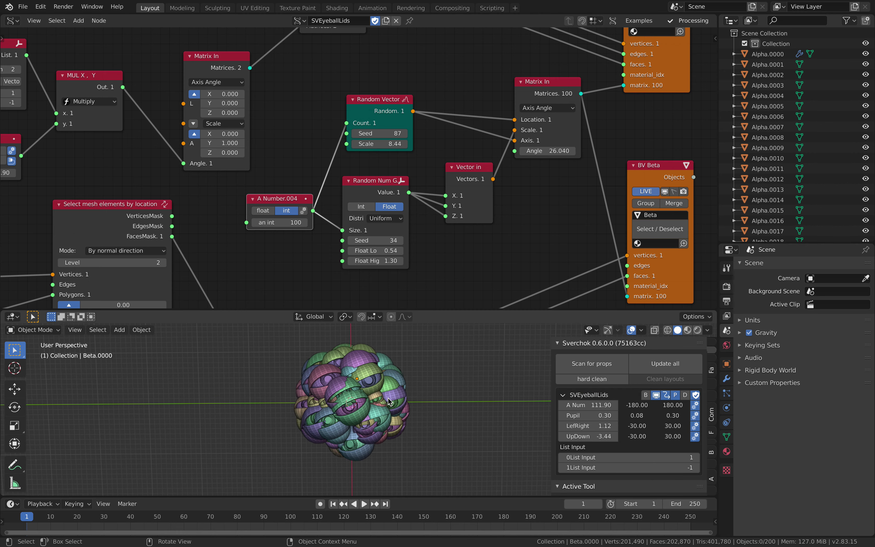
middle_drag(388, 397, 394, 397)
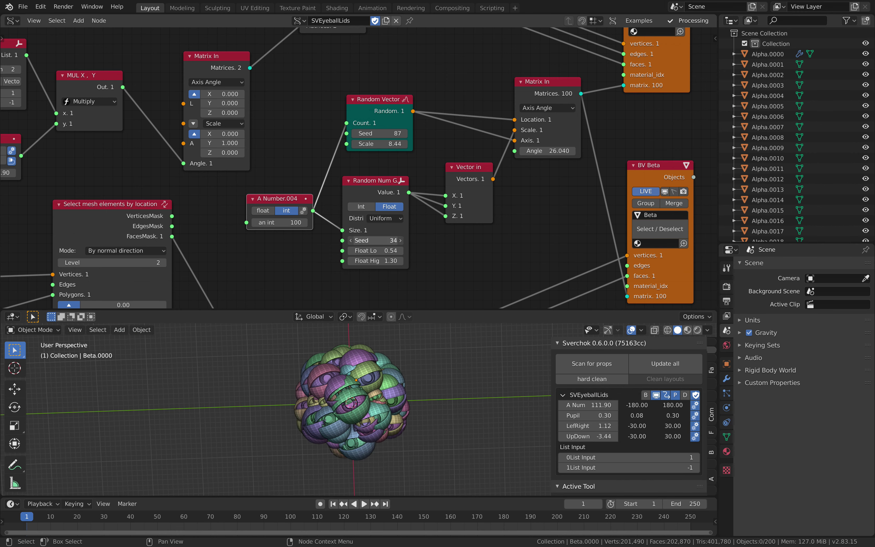
Set the Random Num Gen's Seed to 108 and the Random Vector's Scale to 36.82 and Seed to 131
drag(375, 241, 429, 241)
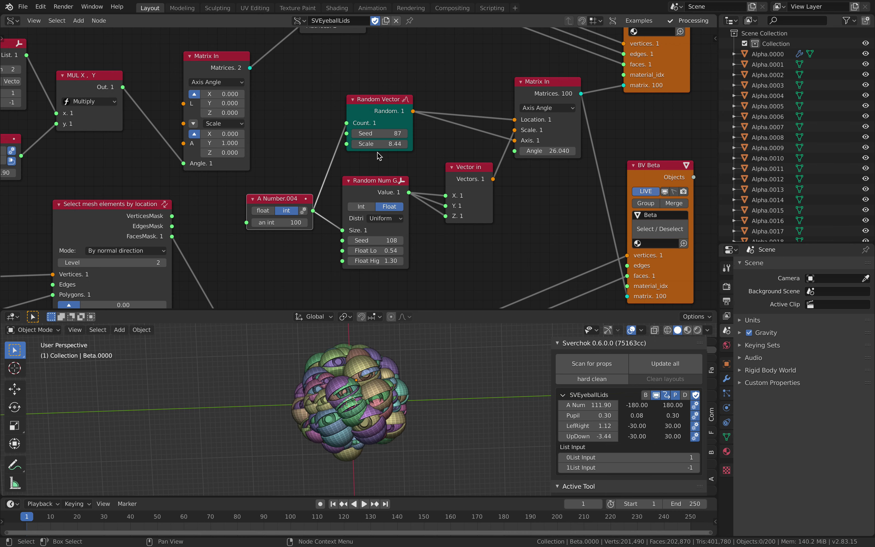
drag(376, 144, 394, 133)
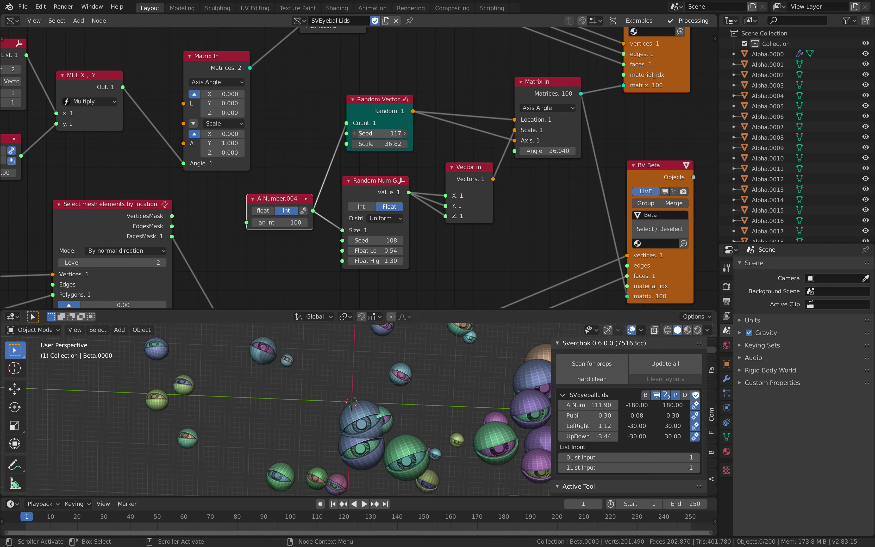
drag(394, 133, 397, 133)
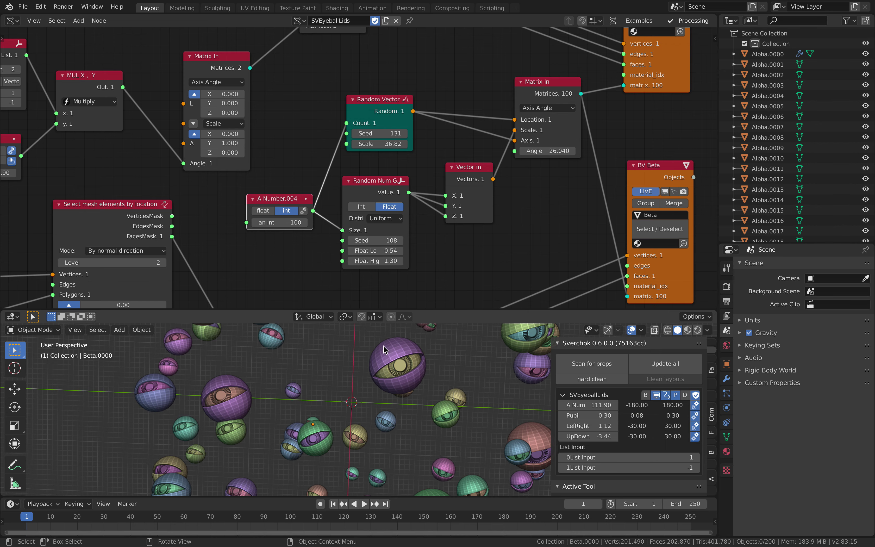
Move the Random Vector node aside and insert a Randomize node between its output and the shared Matrix In's Location input
scroll(445, 269, down, 2)
middle_drag(445, 270, 428, 237)
scroll(384, 389, down, 3)
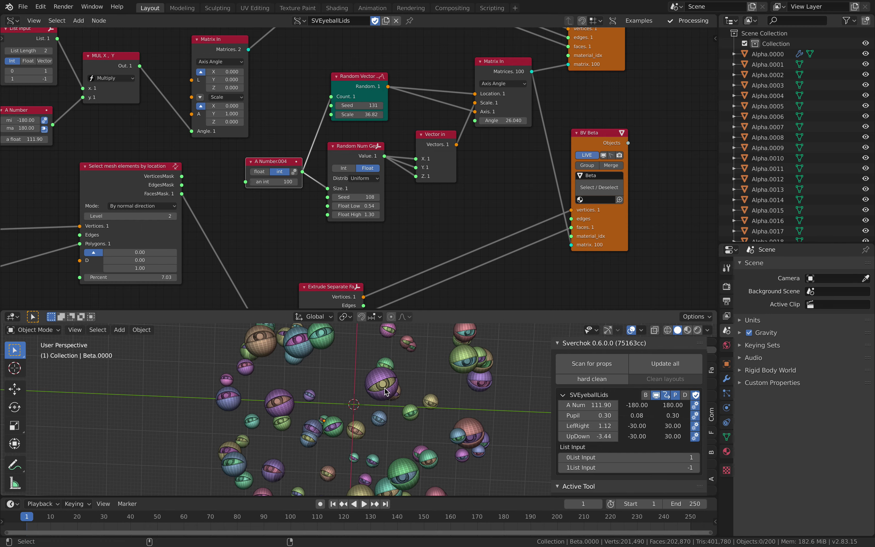
key(ctrl+alt+space)
mouse_move(413, 353)
middle_down()
mouse_move(423, 334)
mouse_move(404, 348)
middle_up()
key(ctrl+alt+space)
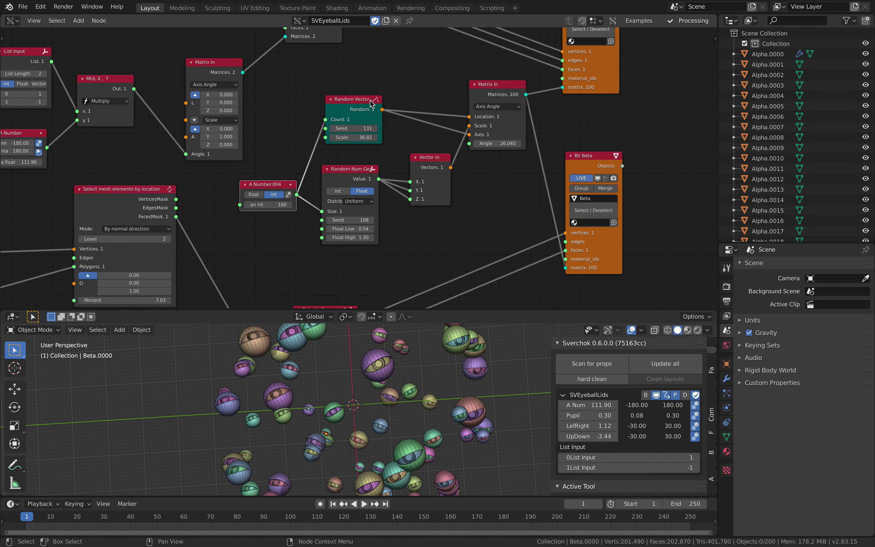
drag(372, 104, 357, 108)
key(alt+space)
text(randomize)
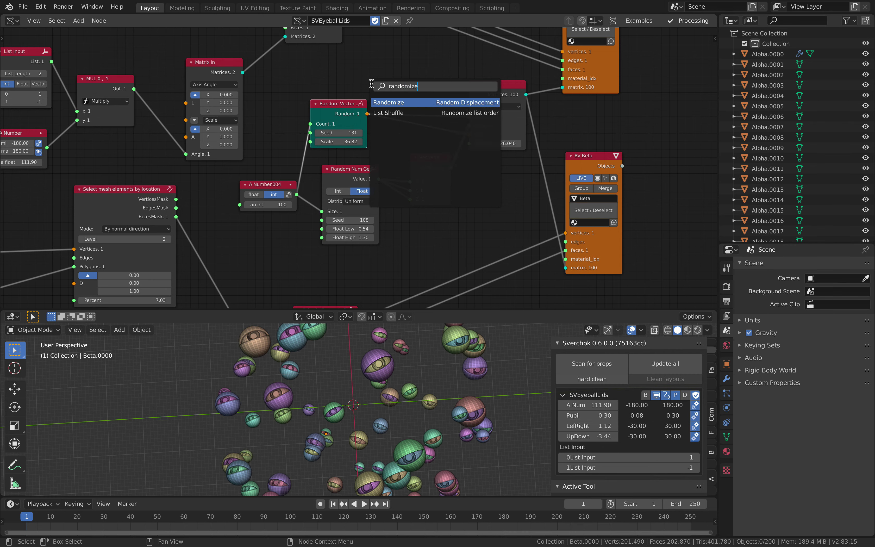
key(Return)
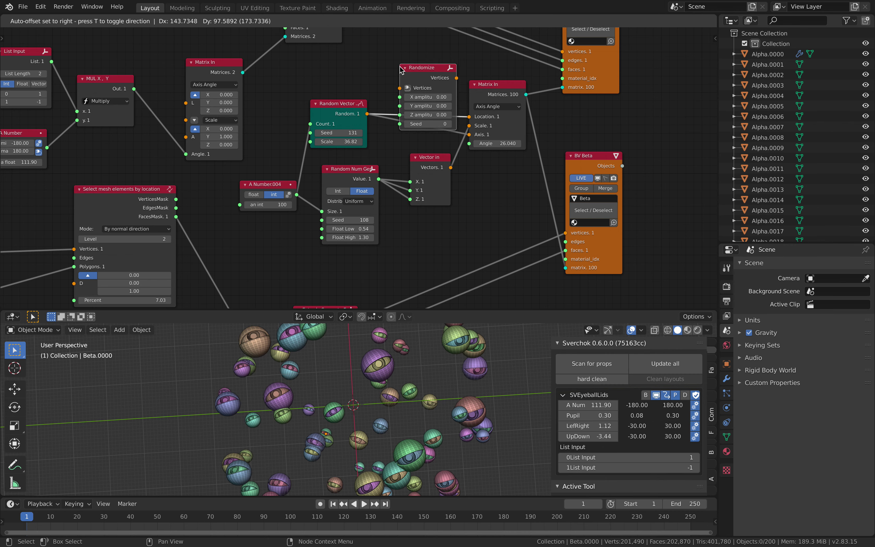
click(400, 68)
drag(418, 69, 420, 54)
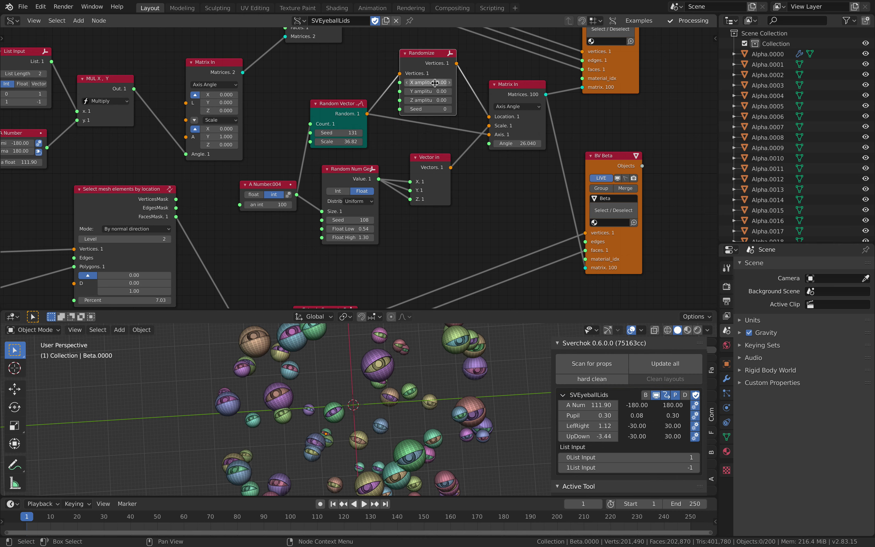
Set the Randomize node's X, Y and Z amplitudes to .3 and connect its Vertices output to the shared Matrix In's Axis input
drag(430, 82, 430, 100)
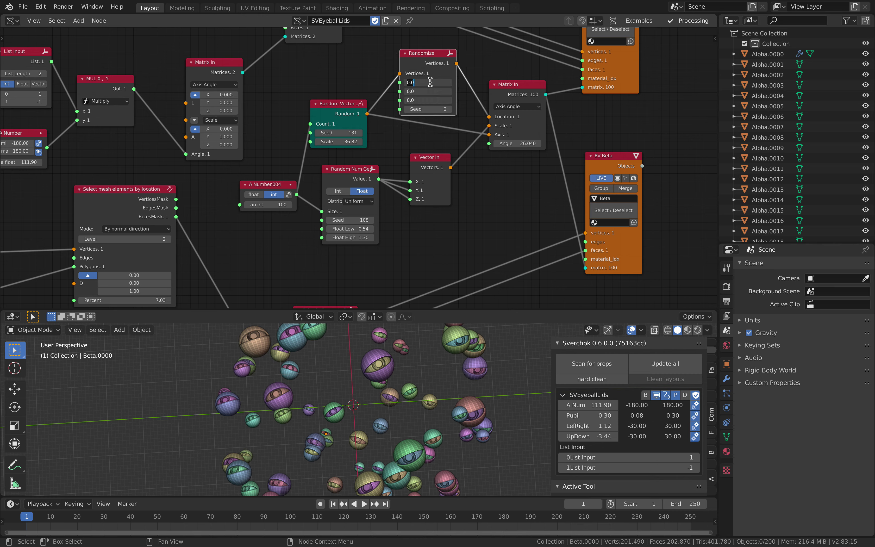
text(.3)
key(Return)
drag(458, 65, 490, 135)
Set the Randomize node's X, Y and Z amplitudes to 4
middle_drag(455, 370, 481, 339)
key(ctrl+alt+space)
key(ctrl+alt+space)
click(432, 83)
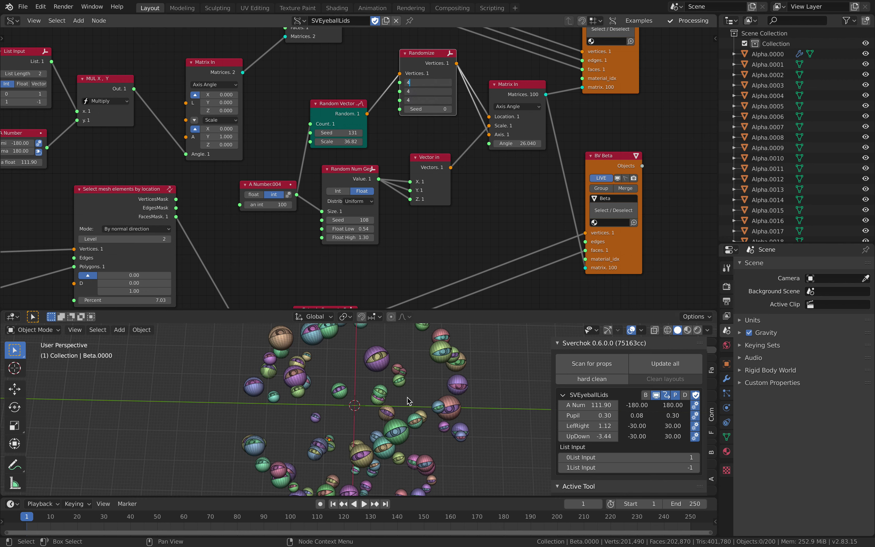
key(Return)
Set the Randomize node's X, Y and Z amplitudes to 20
middle_drag(396, 395, 387, 413)
click(431, 83)
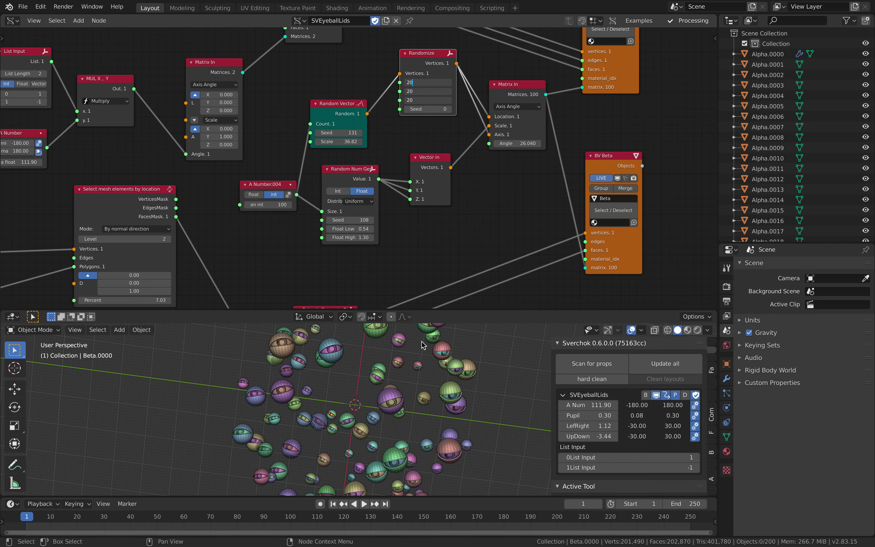
key(Return)
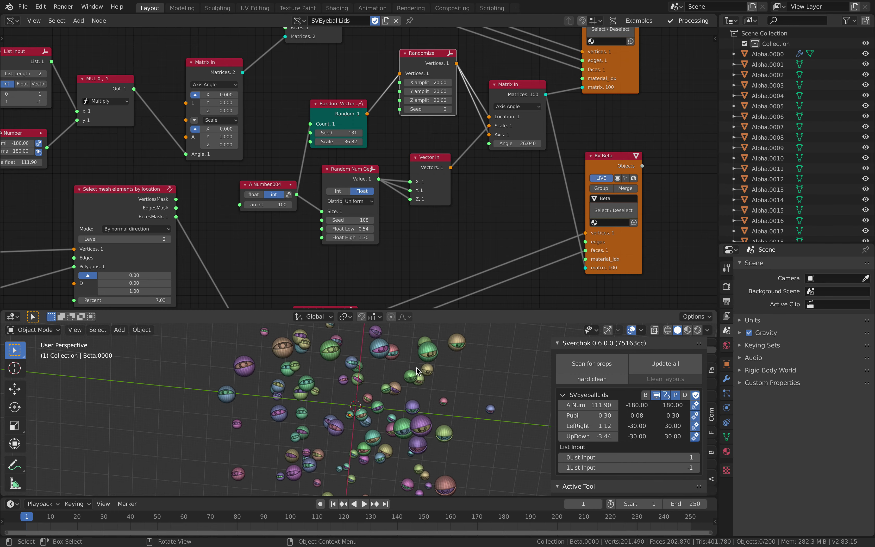
Examine the scattered eyeballs in an enlarged 3D viewport while playing the animation, and stop playback
key(ctrl+alt+space)
scroll(414, 348, up, 3)
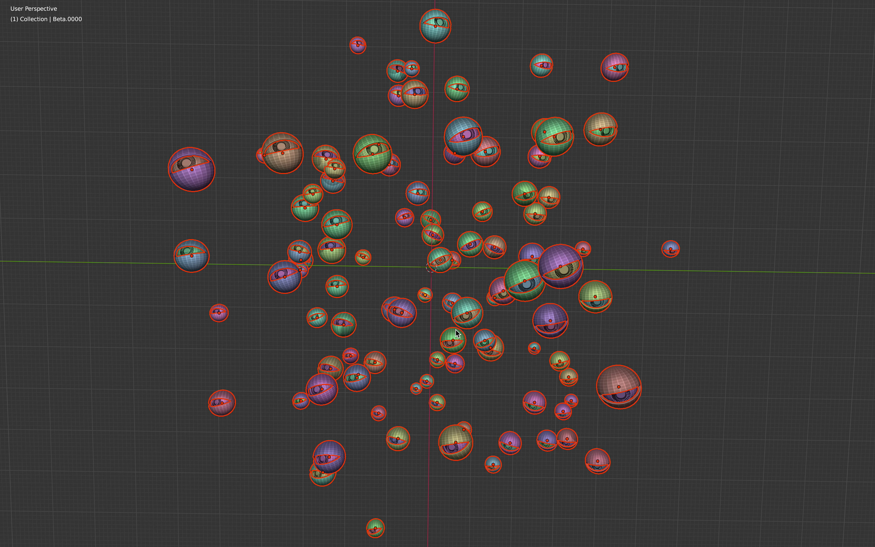
key(space)
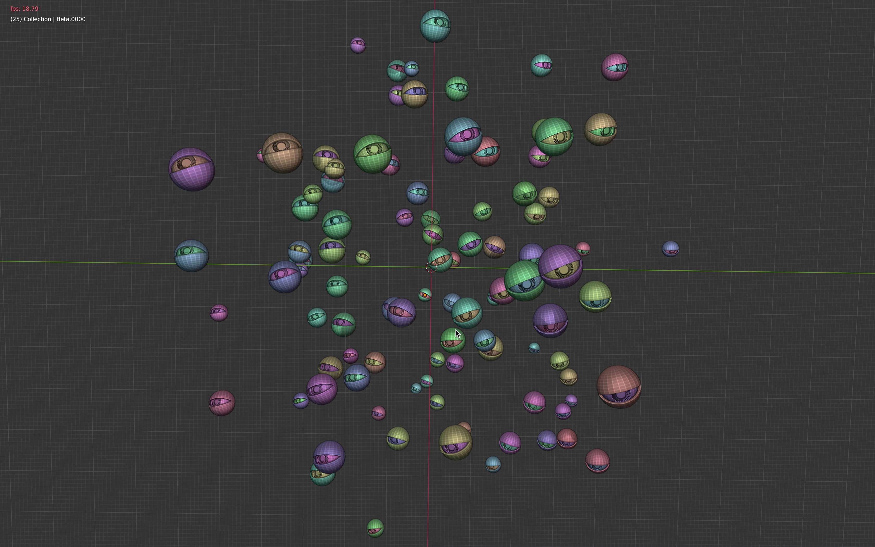
key(ctrl+alt+space)
key(space)
Set the SVEyeballLids A Num property to 127.14 to change the eyelid opening
mouse_move(447, 354)
middle_down()
mouse_move(447, 328)
mouse_move(449, 345)
middle_up()
mouse_move(580, 404)
mouse_down()
mouse_move(602, 405)
mouse_move(580, 407)
mouse_up()
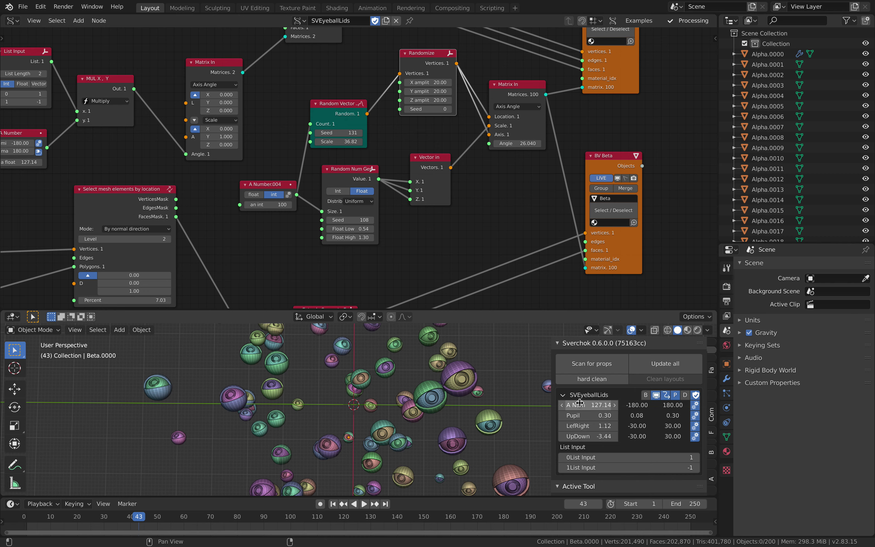
Add a Random Num Gen node beside the A Number node that feeds the MUL X, Y node
middle_drag(232, 74, 284, 168)
middle_drag(94, 137, 486, 194)
middle_drag(219, 174, 457, 169)
scroll(373, 197, down, 2)
middle_drag(462, 260, 167, 183)
scroll(266, 192, up, 2)
middle_drag(288, 218, 290, 164)
scroll(267, 196, up, 1)
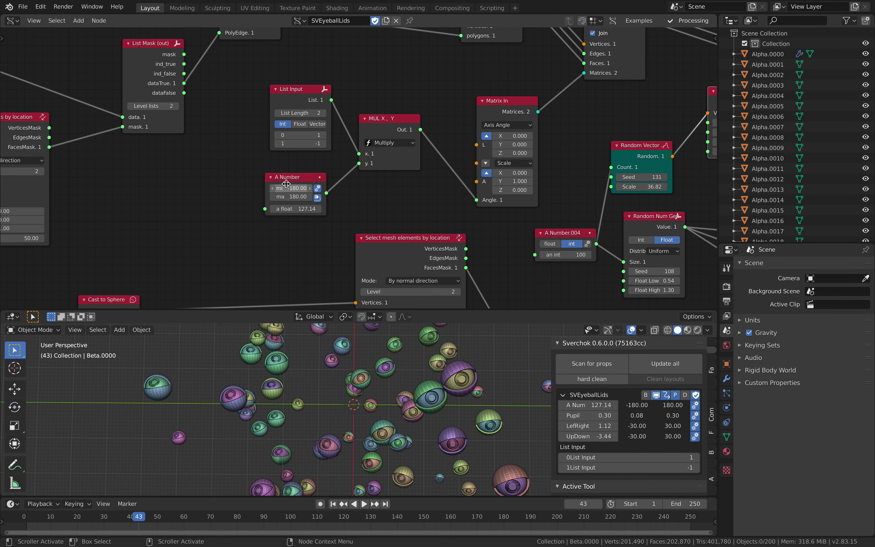
key(shift+a)
click(200, 179)
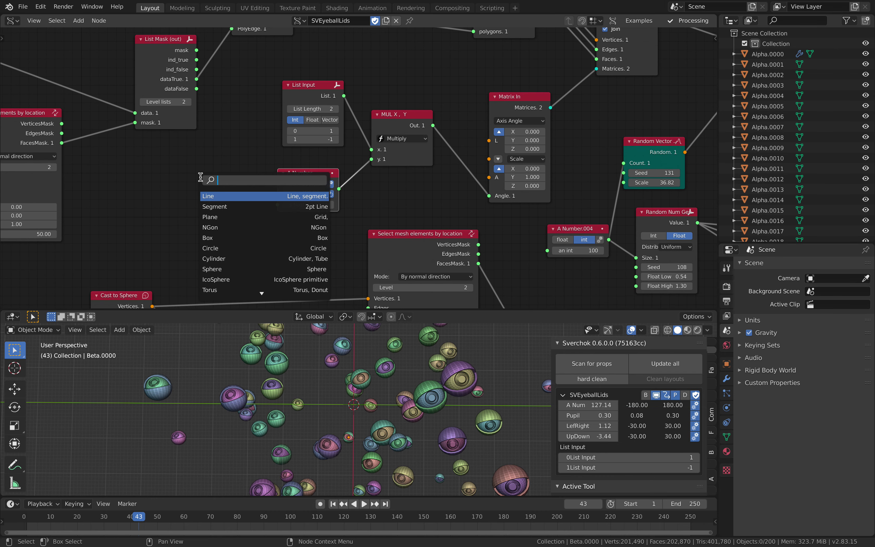
text(random)
key(Return)
click(179, 159)
scroll(179, 160, up, 1)
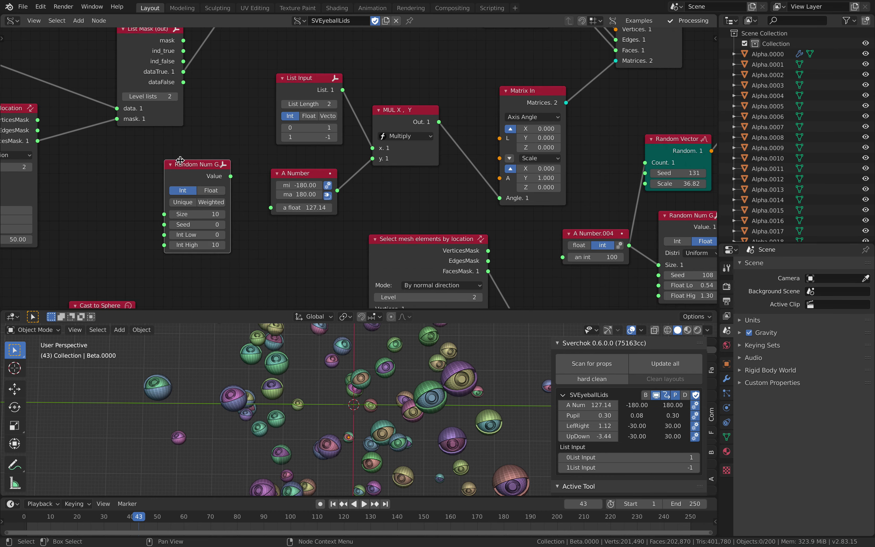
Switch the new Random Num Gen node to Float, with a low limit of -180 and a high limit of 180
click(211, 191)
click(211, 233)
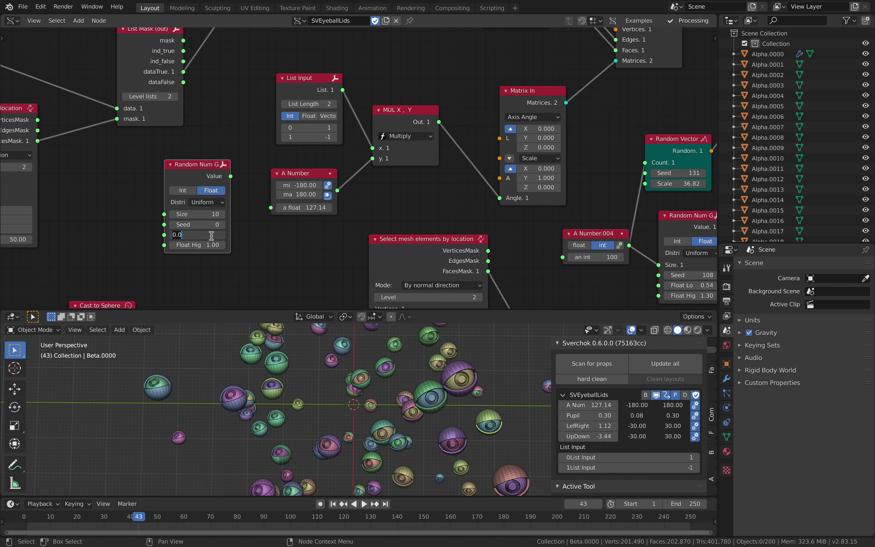
text(-180)
key(Tab)
text(180)
key(Return)
Set the new random number node's size to 100 and connect its Value output to the y input of MUL X, Y
click(197, 214)
text(100)
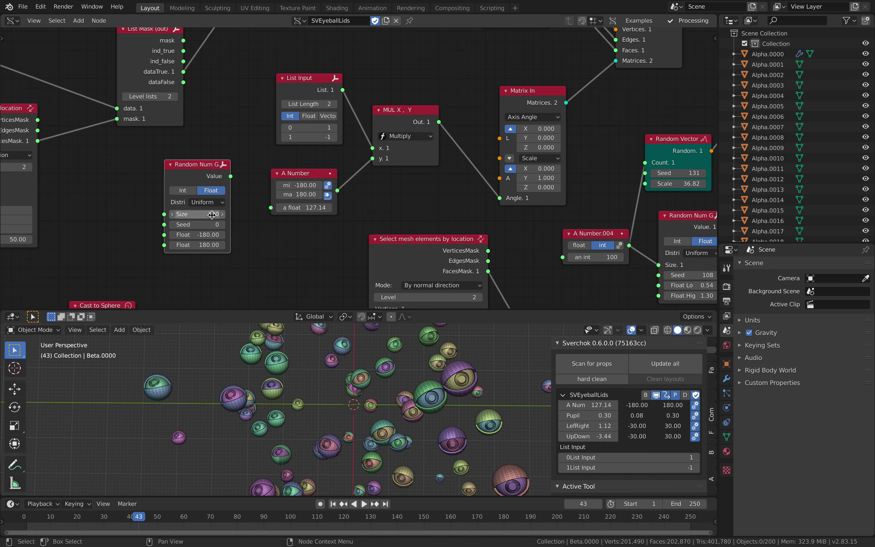
key(Return)
drag(230, 176, 354, 368)
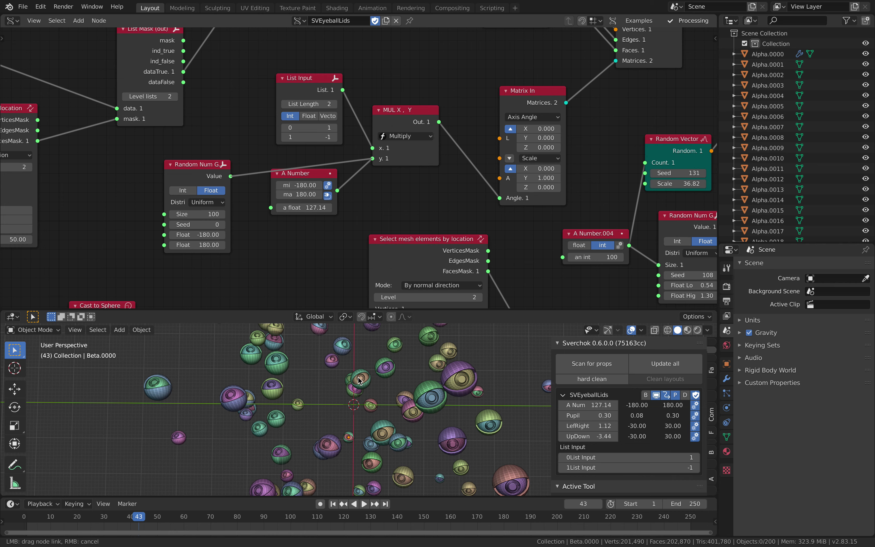
Examine the scattered eyeballs from several angles, selecting individual eyelid objects, and look over the whole node tree
scroll(355, 344, down, 1)
middle_drag(355, 349, 358, 445)
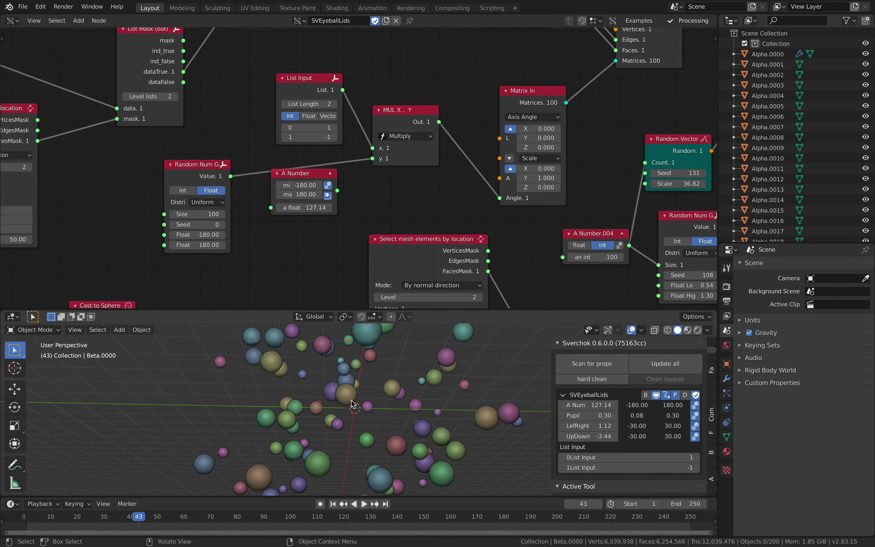
click(352, 402)
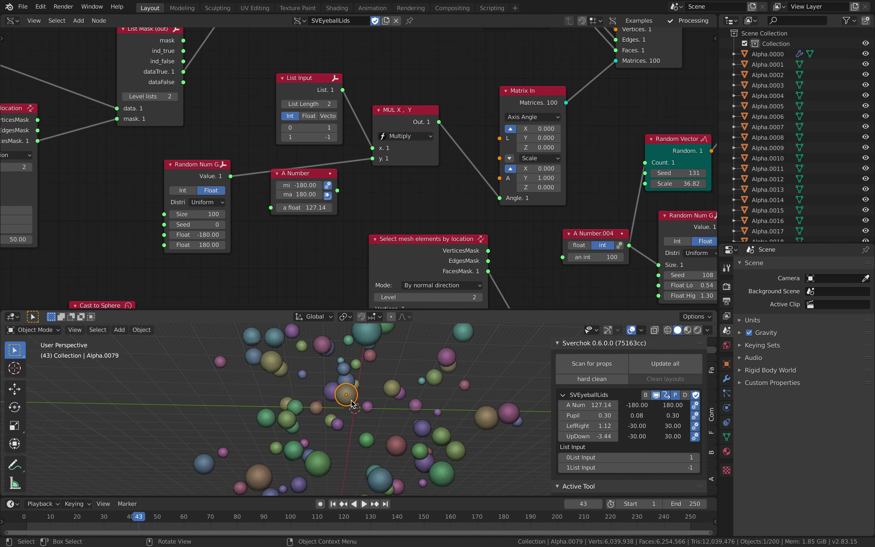
click(272, 364)
click(389, 390)
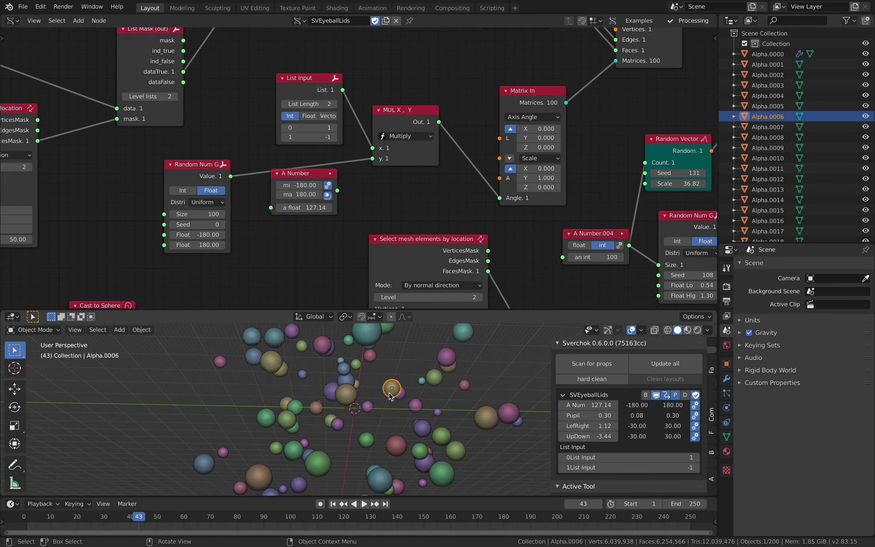
middle_drag(419, 443, 425, 462)
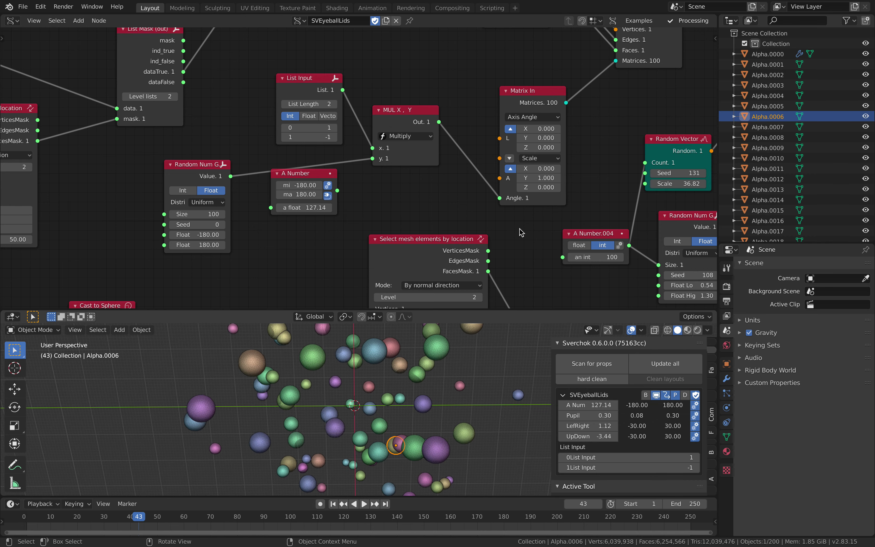
middle_drag(519, 229, 284, 222)
scroll(304, 183, down, 5)
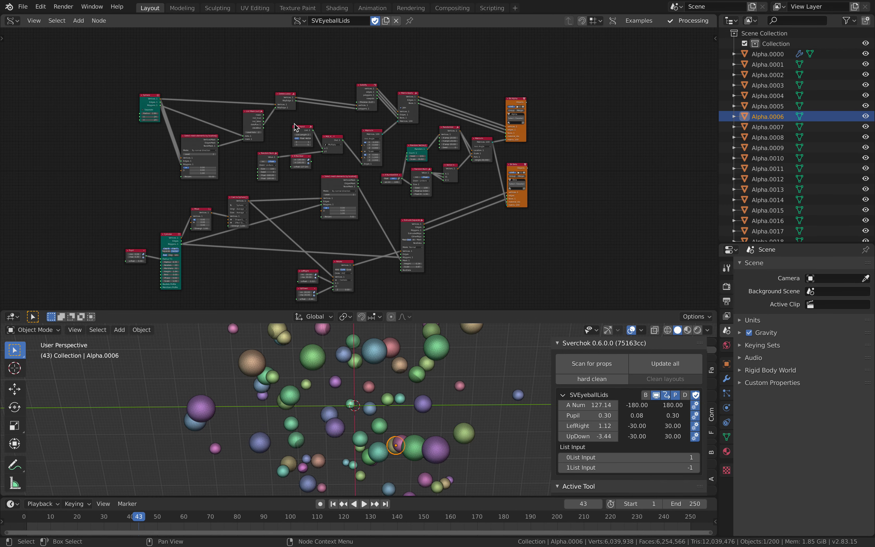
Reopen the recent file eyeball_010.blend without saving the current changes, and inspect the eyeballs up close
click(23, 7)
mouse_move(40, 40)
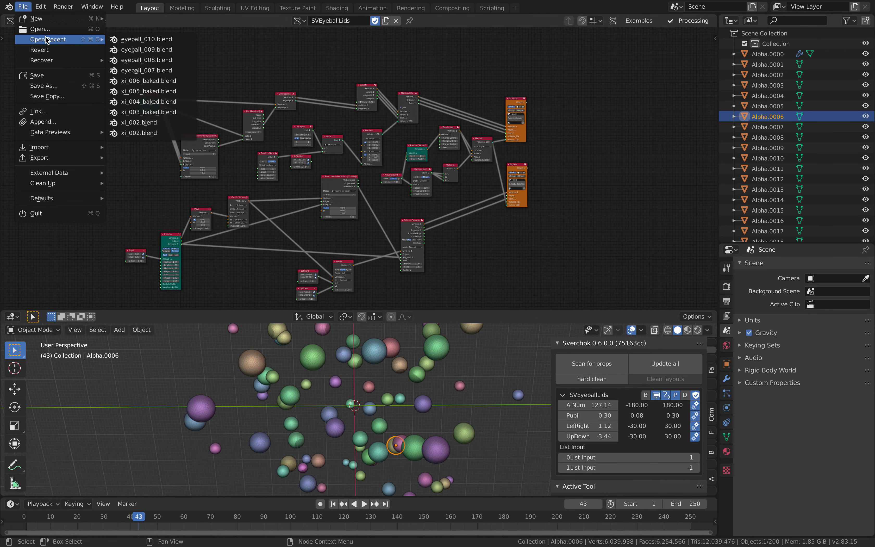
click(141, 41)
click(403, 290)
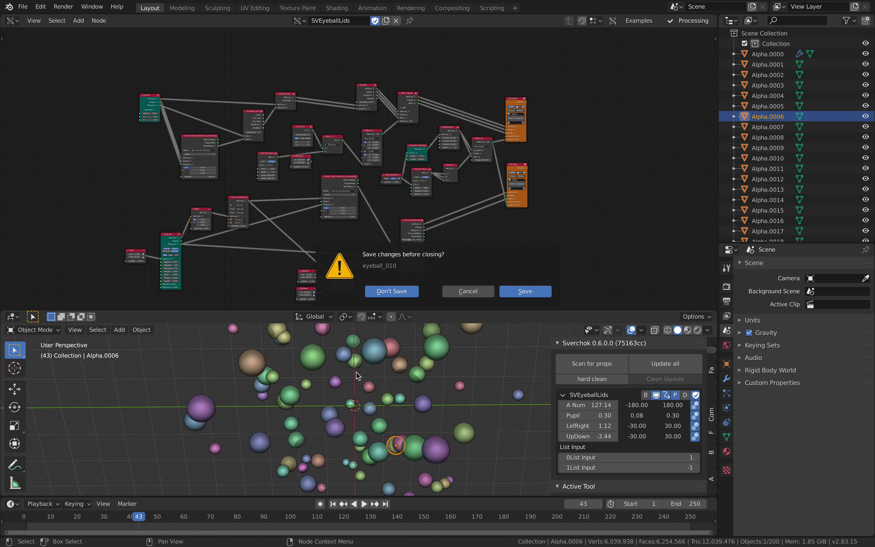
middle_drag(383, 368, 424, 391)
scroll(464, 345, up, 3)
scroll(424, 376, down, 3)
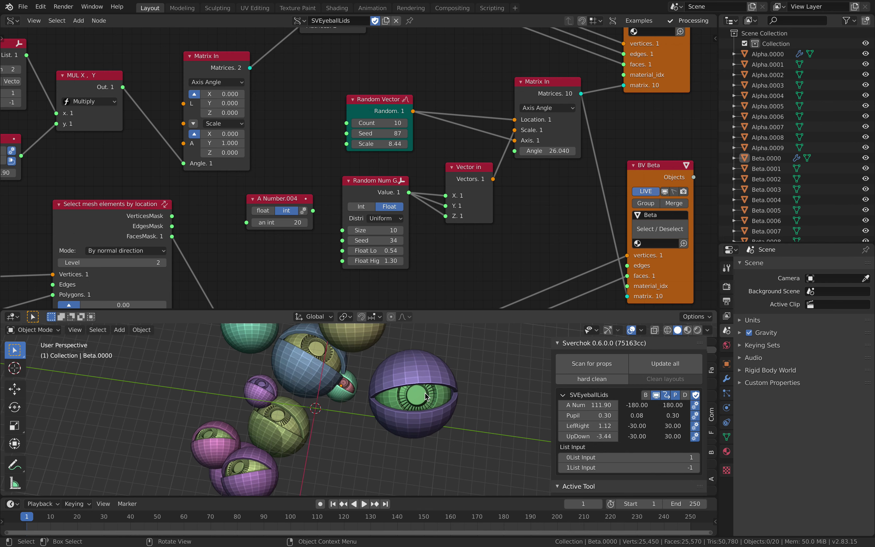
Set the LefRight node's float value to 1.04 to change the eyeballs' sideways rotation
middle_drag(429, 251, 408, 180)
scroll(408, 182, down, 2)
middle_drag(305, 298, 321, 195)
middle_drag(258, 259, 315, 186)
mouse_move(412, 205)
mouse_down()
mouse_move(416, 213)
mouse_move(445, 213)
mouse_move(426, 213)
mouse_up()
middle_drag(233, 221, 317, 167)
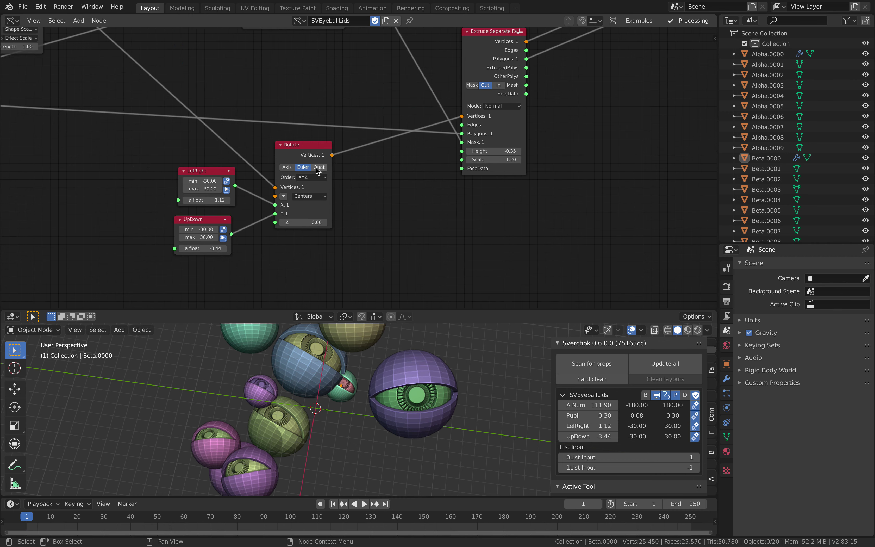
scroll(217, 196, up, 1)
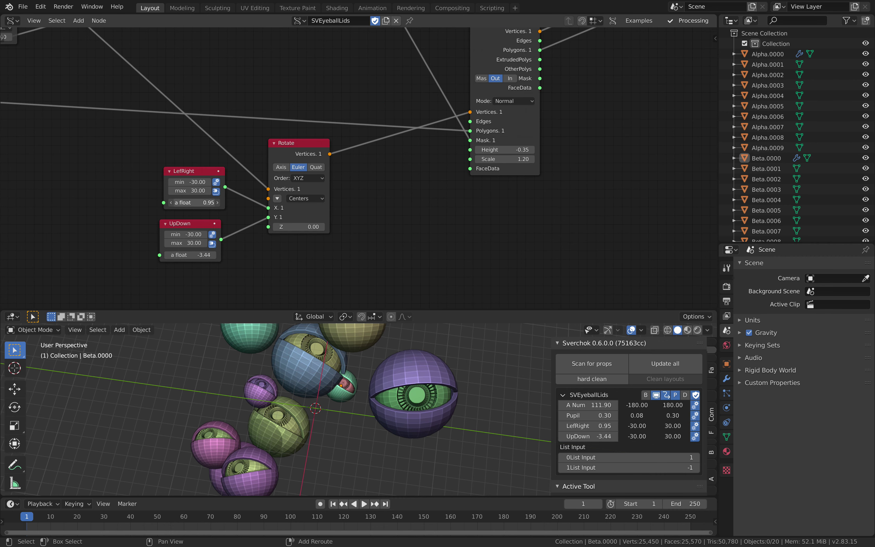
drag(196, 199, 197, 199)
Set Percent to 9.55 on the Select mesh elements by location node that masks the Extrude Separate Faces node
scroll(277, 183, down, 1)
middle_drag(277, 71, 278, 187)
scroll(317, 156, up, 1)
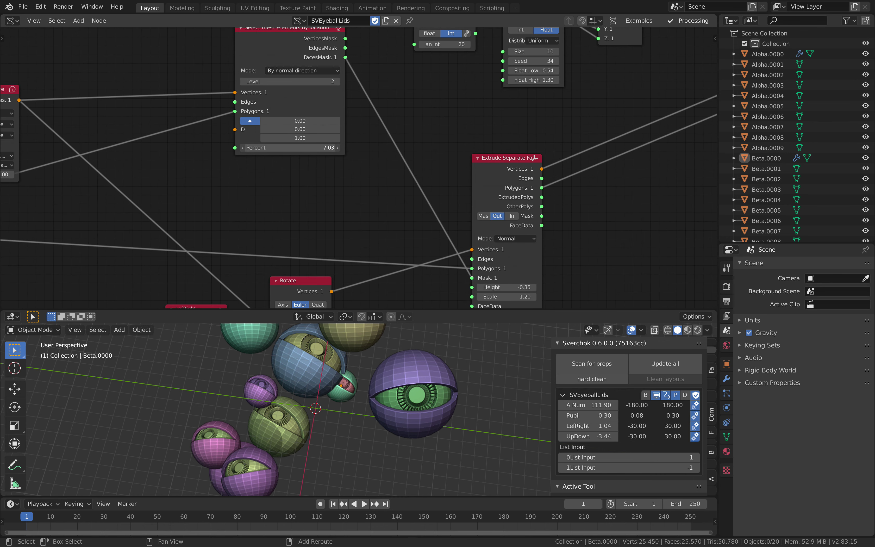
mouse_move(289, 147)
mouse_down()
mouse_move(317, 148)
mouse_move(278, 148)
mouse_up()
scroll(407, 437, down, 4)
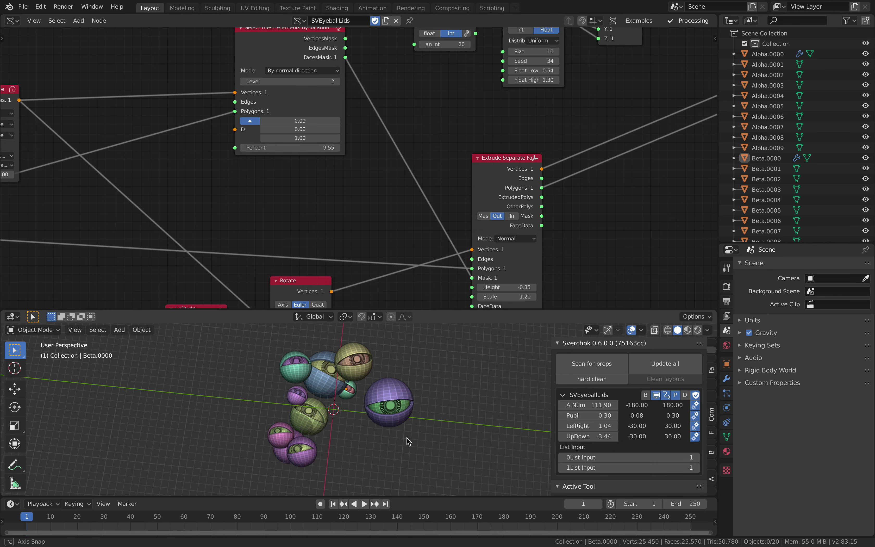